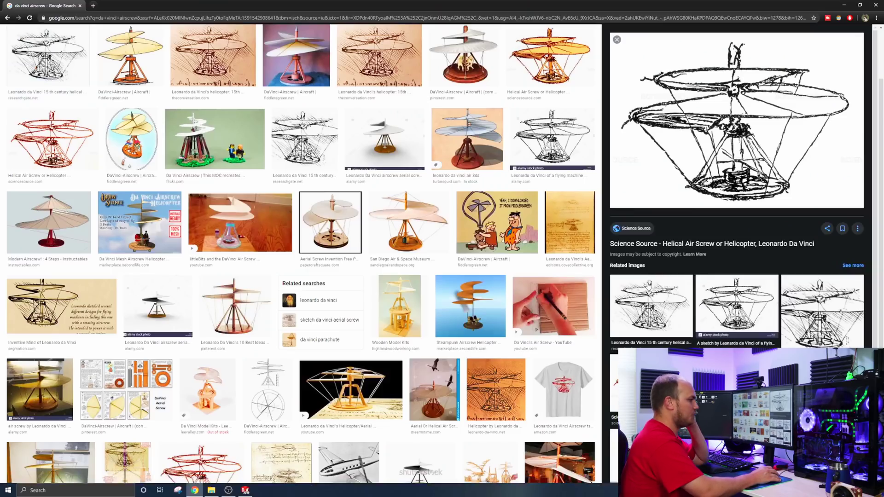
Open the 123RF source page of the da Vinci airscrew drawing from the Google image results
{"action": "left_click", "coordinate": [806, 325]}
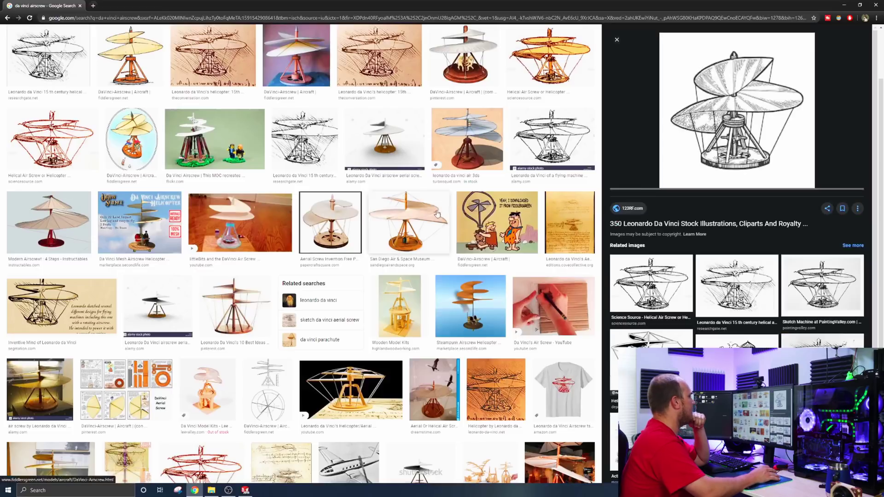
{"action": "scroll", "coordinate": [464, 249], "scroll_direction": "up", "scroll_amount": 3}
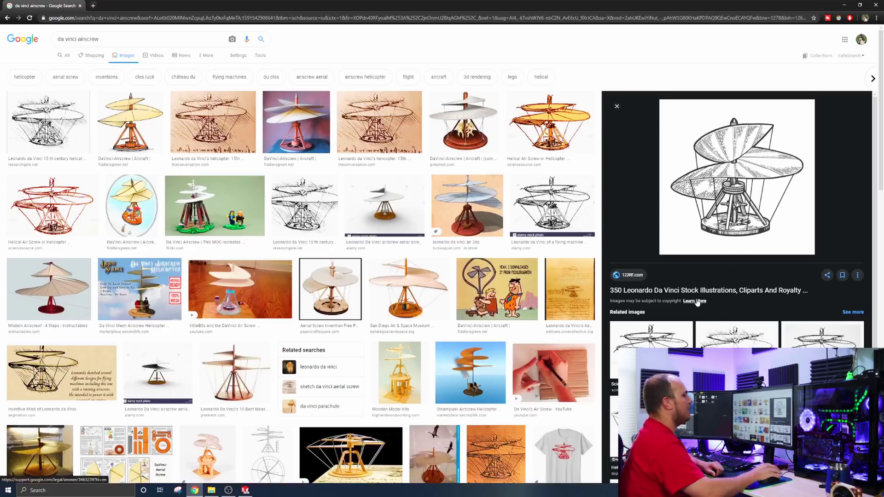
{"action": "left_click", "coordinate": [746, 202]}
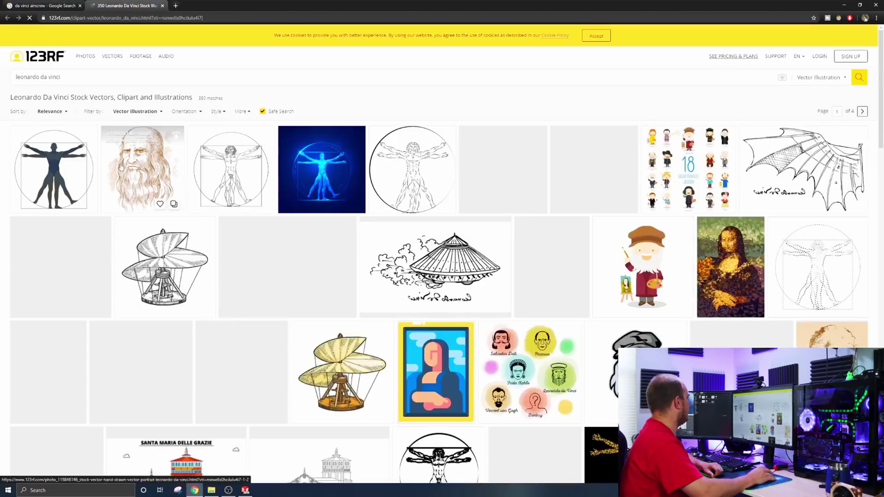
Preview the 123RF medieval helicopter sketch, close it, and go back to the Google airscrew results
{"action": "left_click", "coordinate": [145, 257]}
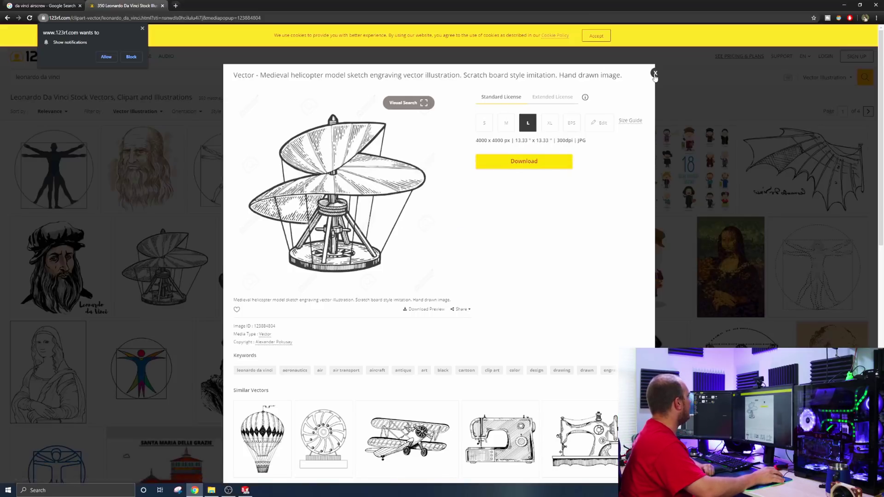
{"action": "left_click", "coordinate": [656, 74]}
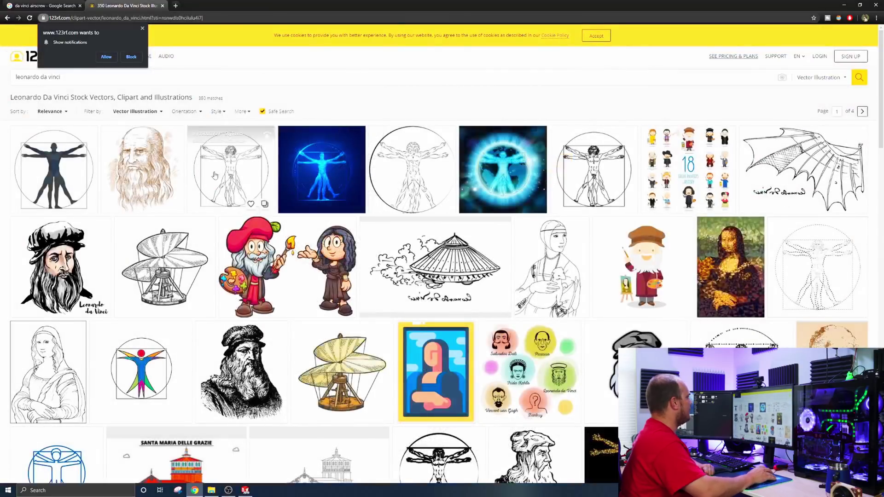
{"action": "left_click", "coordinate": [44, 6]}
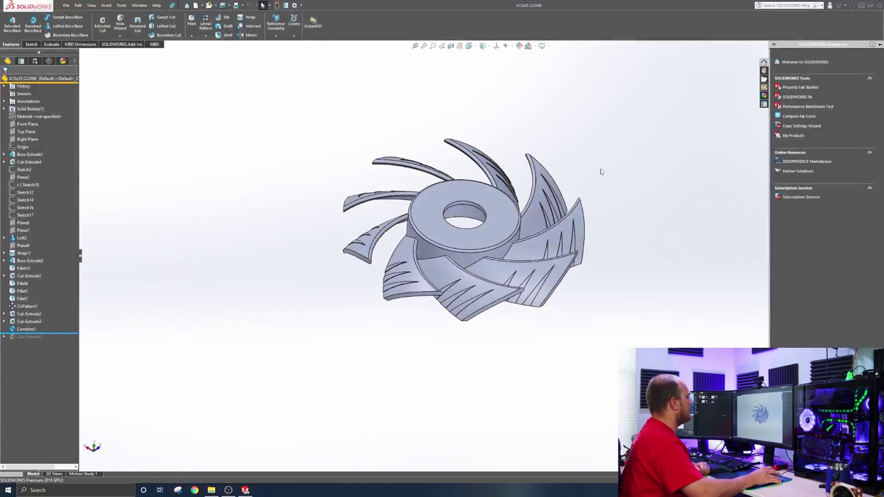
Roll the fan part back below Cut-Extrude5 so only the plain hub ring remains
{"action": "left_click", "coordinate": [601, 172]}
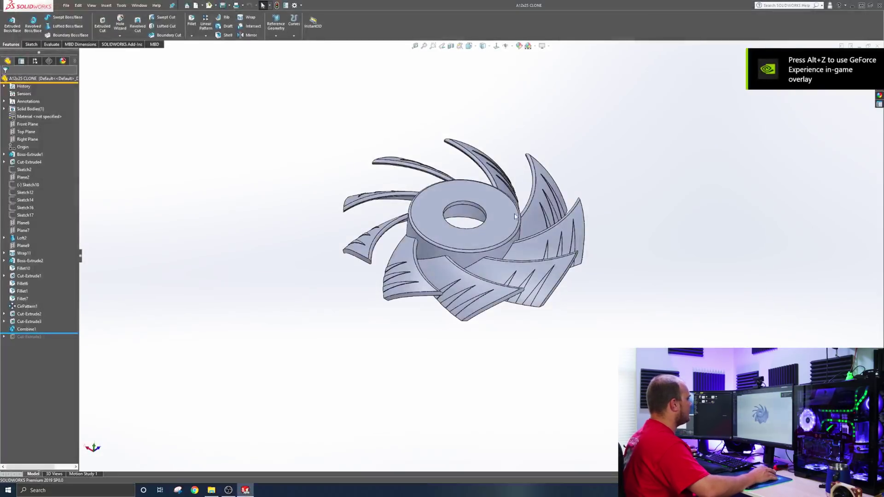
{"action": "left_click_drag", "start_coordinate": [515, 217], "coordinate": [479, 172]}
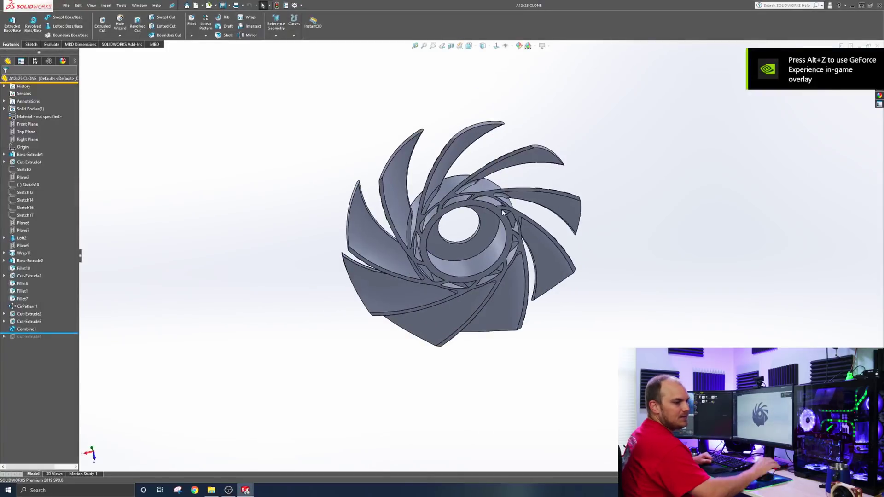
{"action": "key", "text": "ctrl+7"}
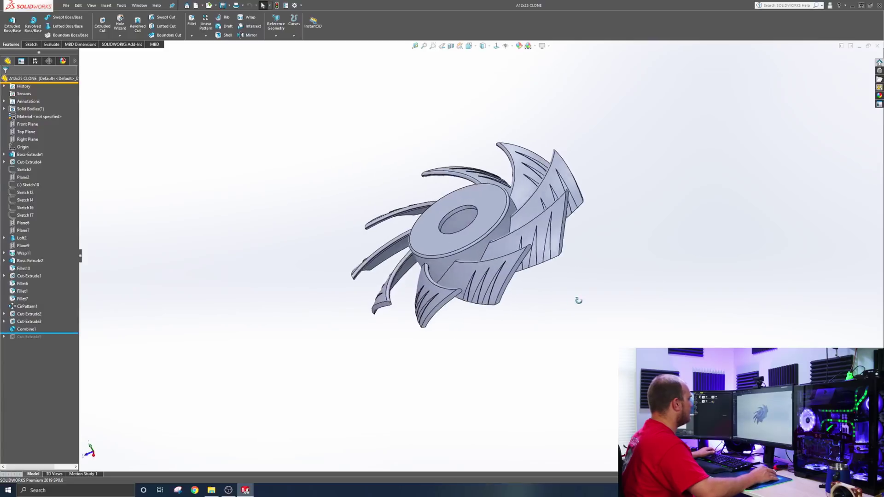
{"action": "left_click_drag", "start_coordinate": [48, 336], "coordinate": [30, 341]}
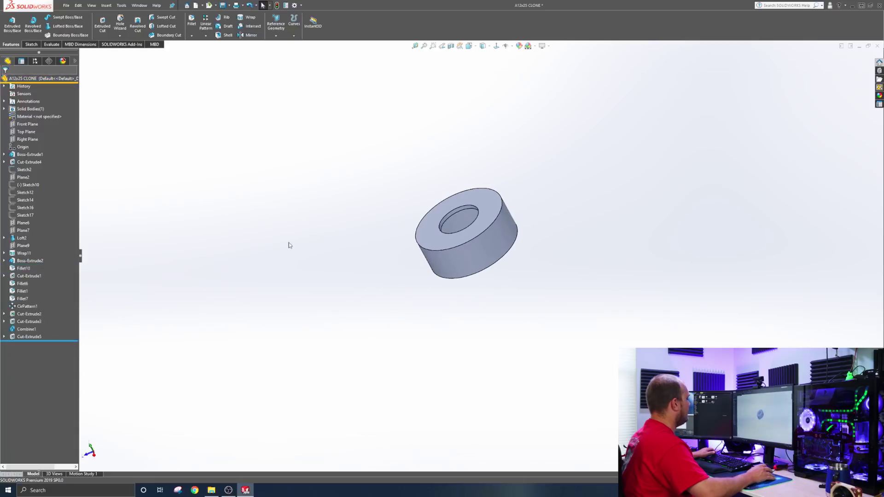
{"action": "left_click_drag", "start_coordinate": [293, 276], "coordinate": [222, 287]}
{"action": "left_click_drag", "start_coordinate": [291, 273], "coordinate": [381, 142]}
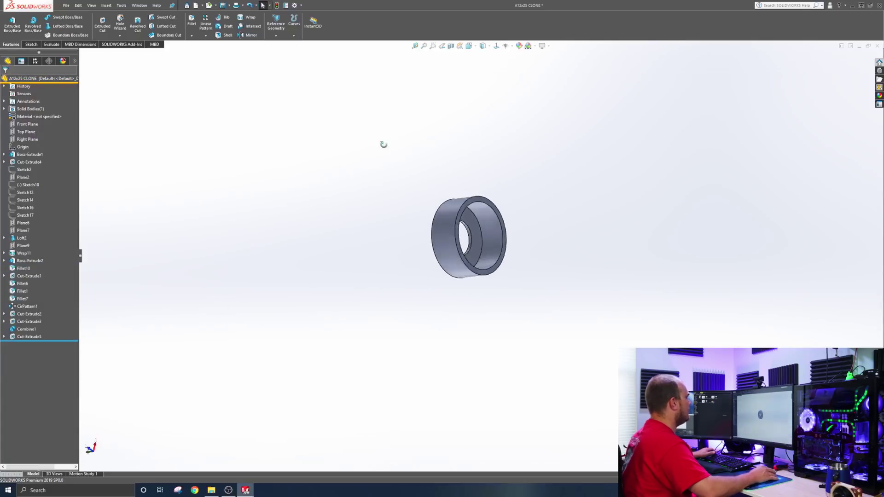
Measure the ring's inner face and outer face (43.69 mm diameter, 275.52 mm perimeter)
{"action": "left_click", "coordinate": [414, 46]}
{"action": "left_click", "coordinate": [488, 226]}
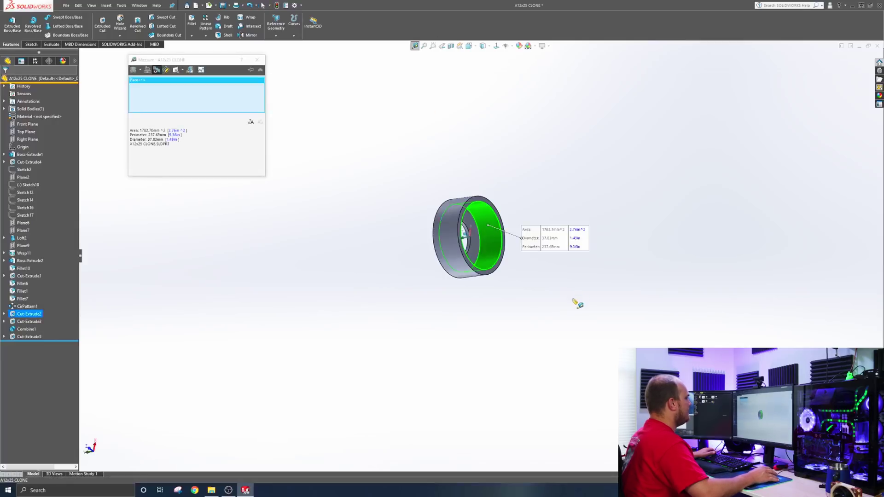
{"action": "left_click_drag", "start_coordinate": [558, 304], "coordinate": [524, 332]}
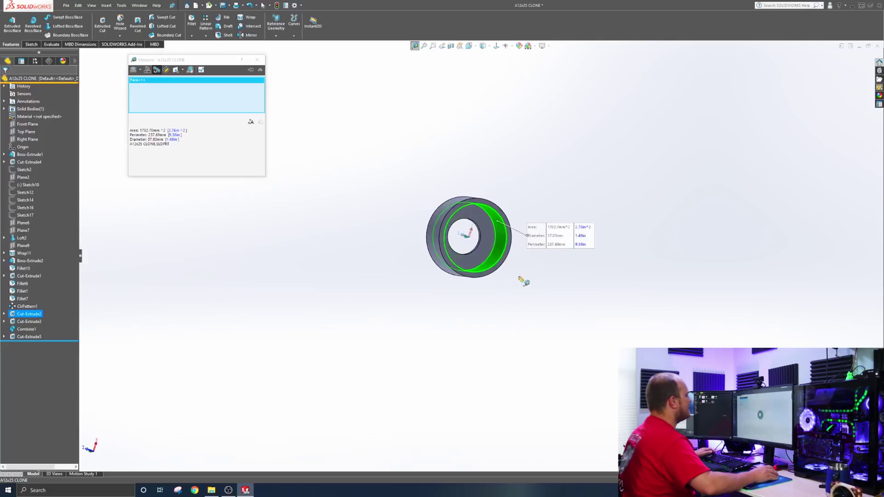
{"action": "left_click", "coordinate": [508, 159]}
{"action": "key", "text": "Escape"}
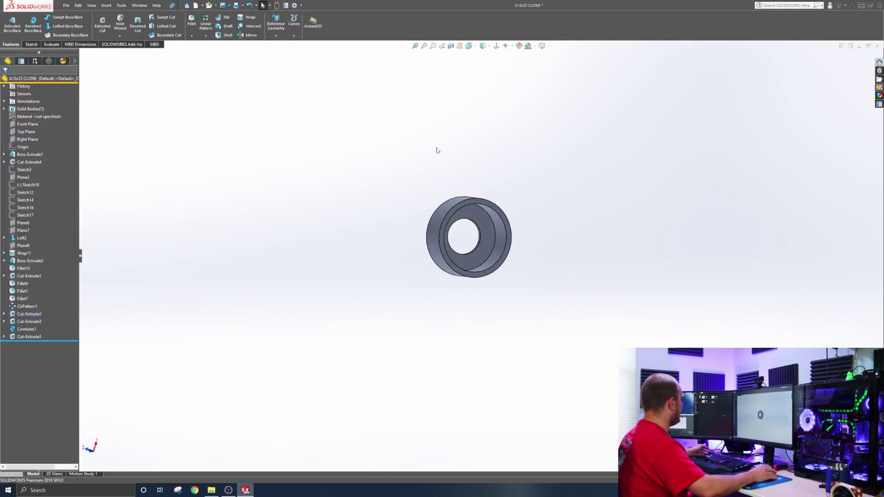
{"action": "left_click", "coordinate": [415, 45]}
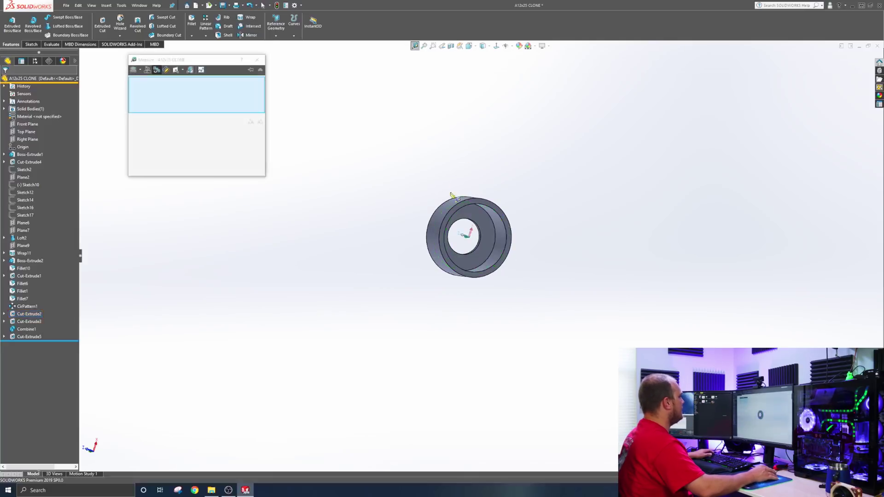
{"action": "left_click", "coordinate": [454, 208]}
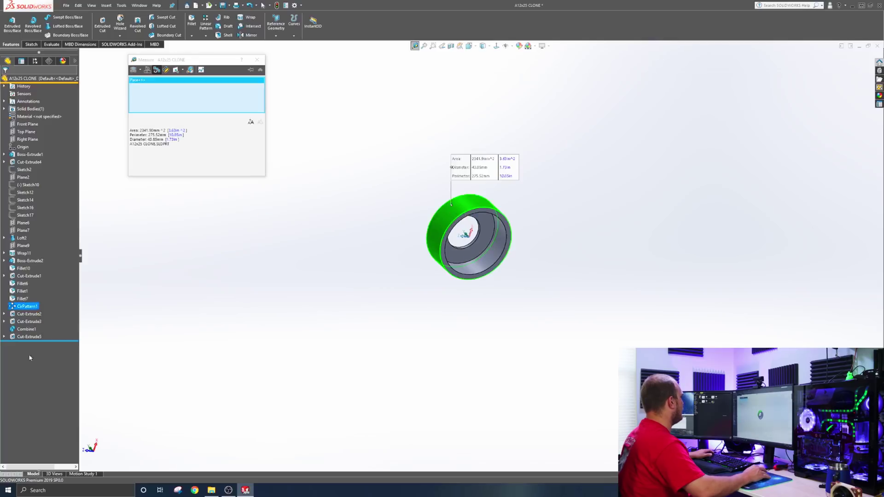
{"action": "left_click", "coordinate": [353, 310]}
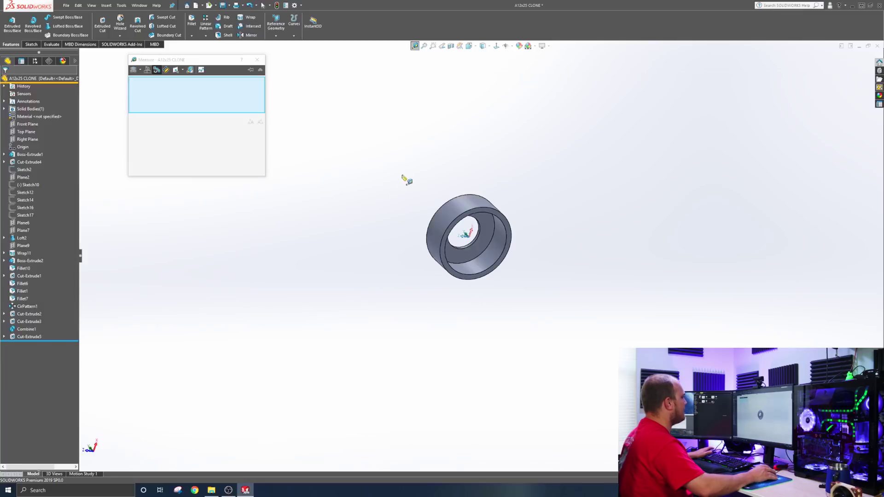
{"action": "left_click", "coordinate": [473, 198]}
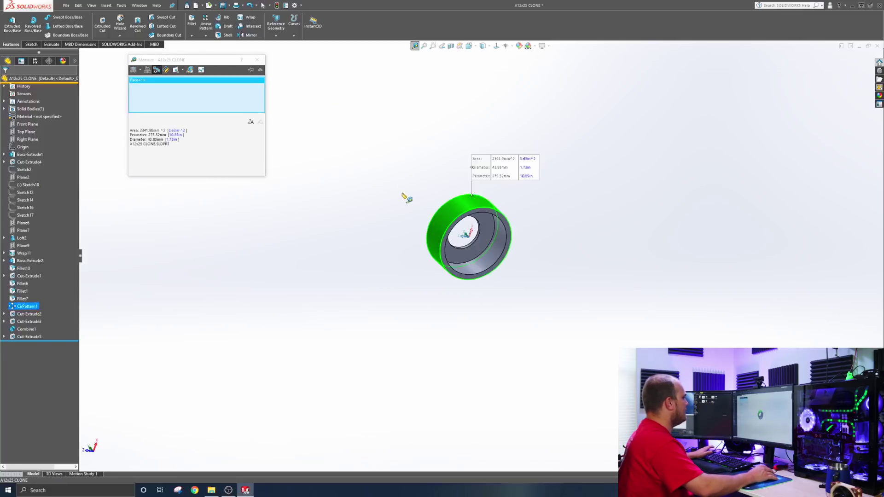
{"action": "key", "text": "Escape"}
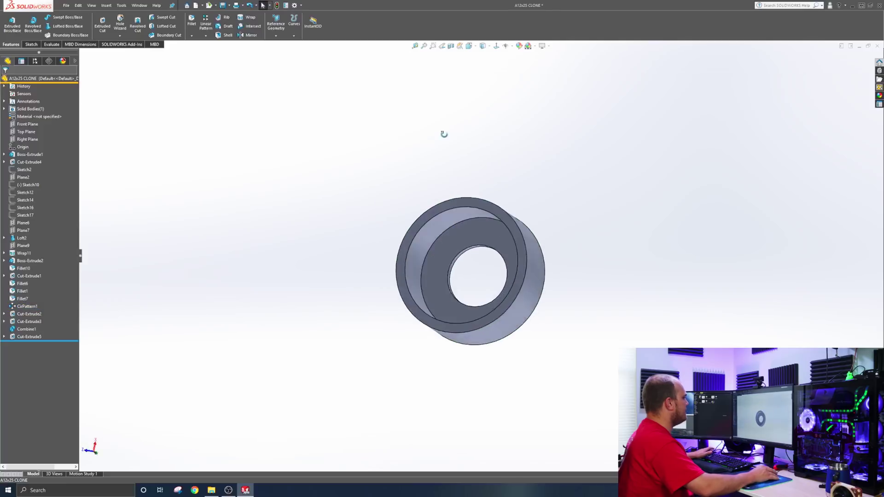
Sketch a circle on the ring's front face, centred on the origin just inside the outer edge
{"action": "left_click", "coordinate": [481, 206]}
{"action": "left_click", "coordinate": [508, 183]}
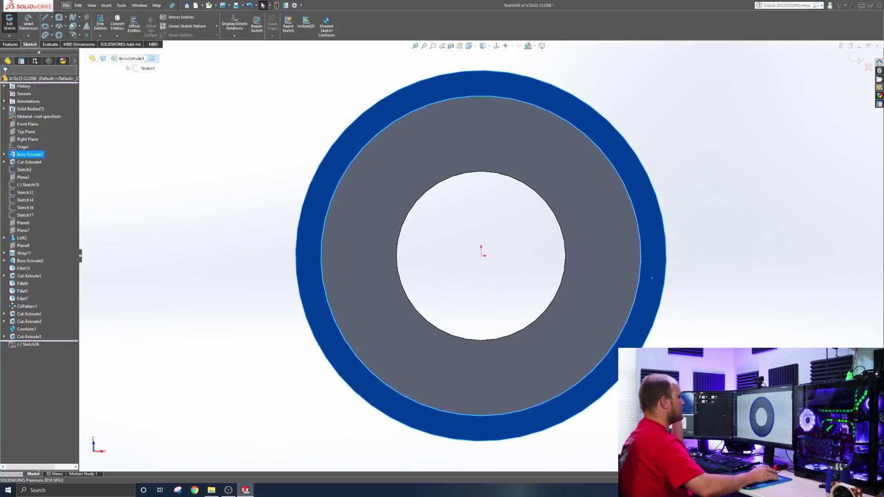
{"action": "left_click", "coordinate": [59, 17]}
{"action": "left_click", "coordinate": [482, 253]}
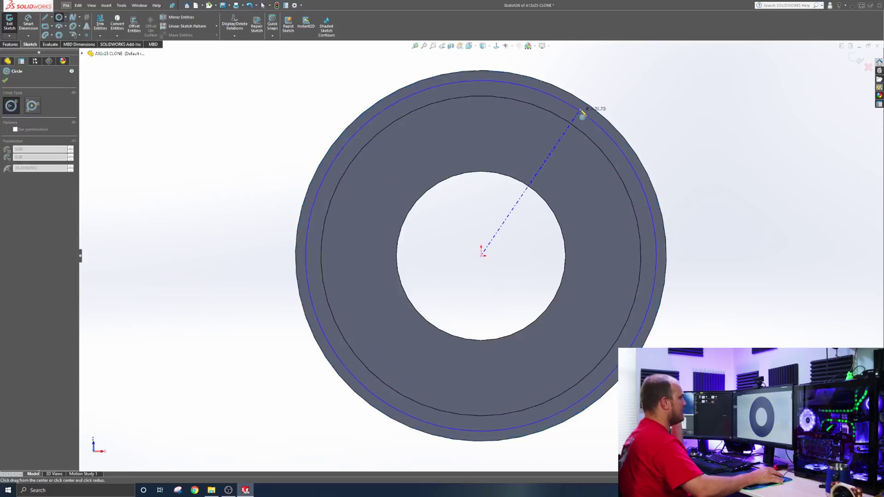
{"action": "left_click", "coordinate": [584, 114]}
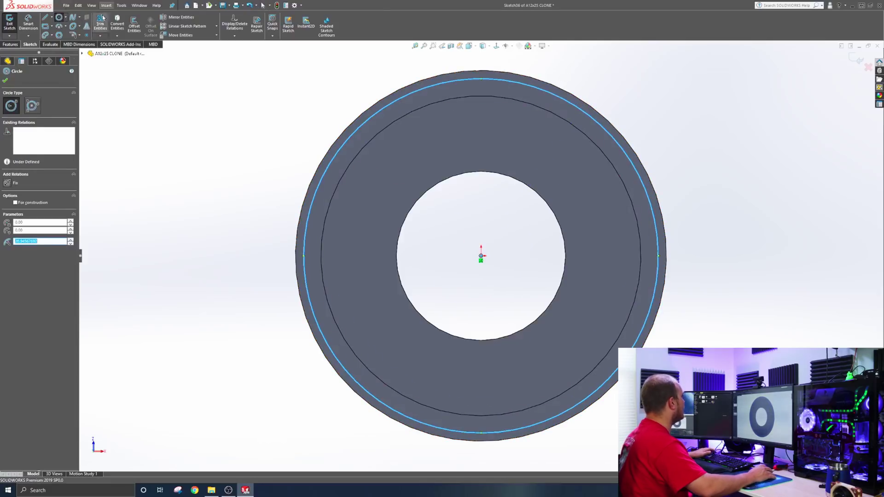
{"action": "key", "text": "Escape"}
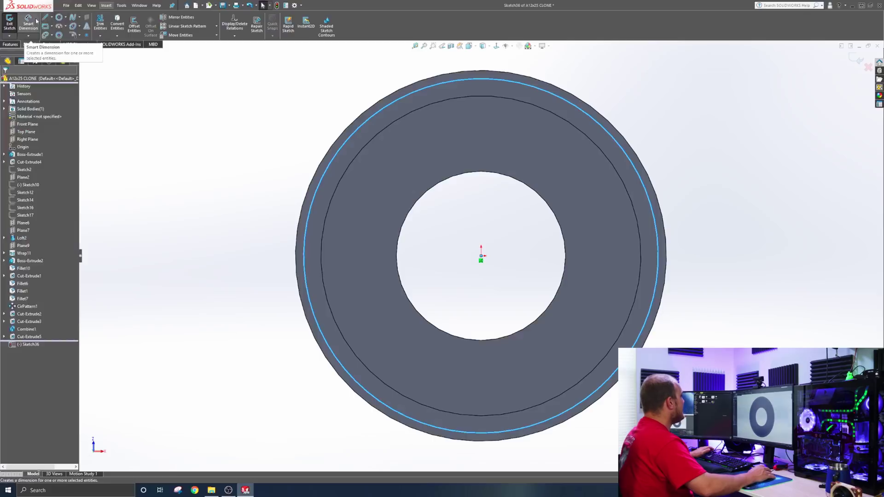
Dimension the gap between the new circle and the outer edge as 2 mm
{"action": "left_click", "coordinate": [36, 21]}
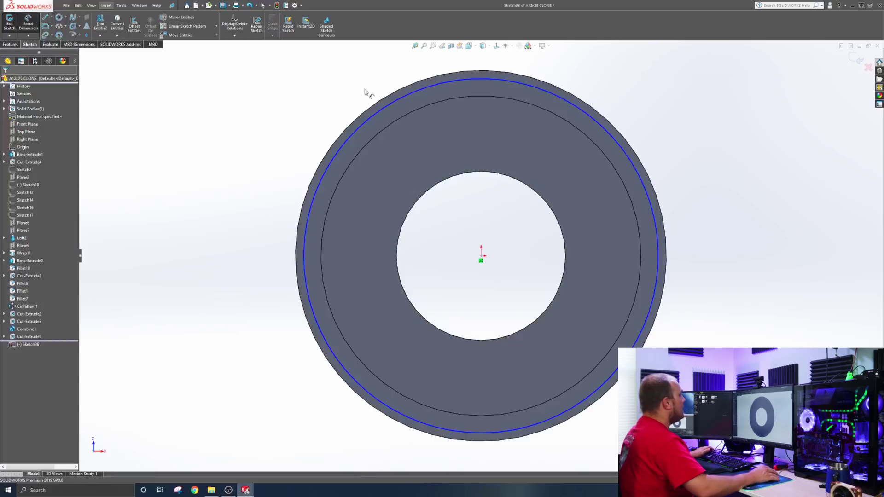
{"action": "left_click", "coordinate": [601, 132]}
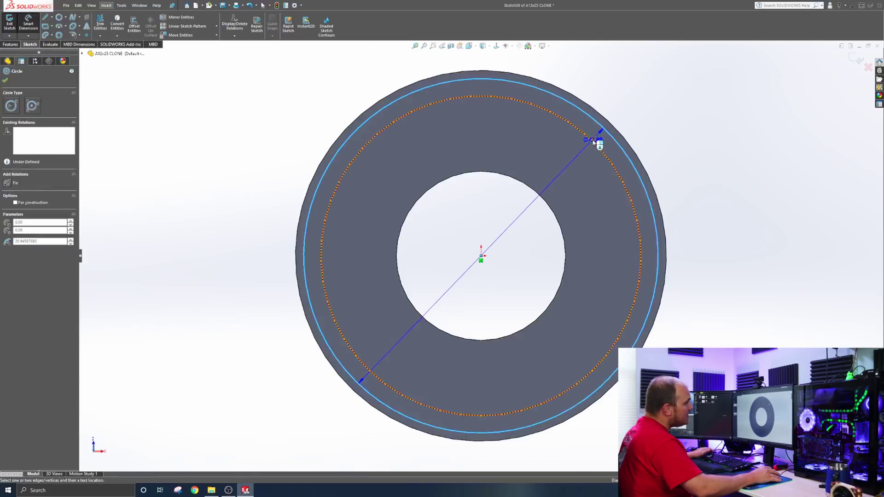
{"action": "left_click", "coordinate": [593, 141]}
{"action": "left_click", "coordinate": [742, 273]}
{"action": "type", "text": "20"}
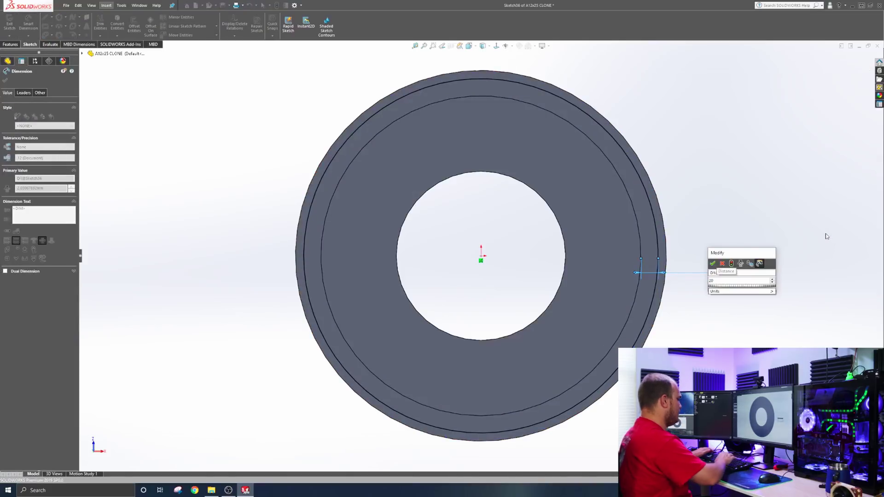
{"action": "key", "text": "BackSpace"}
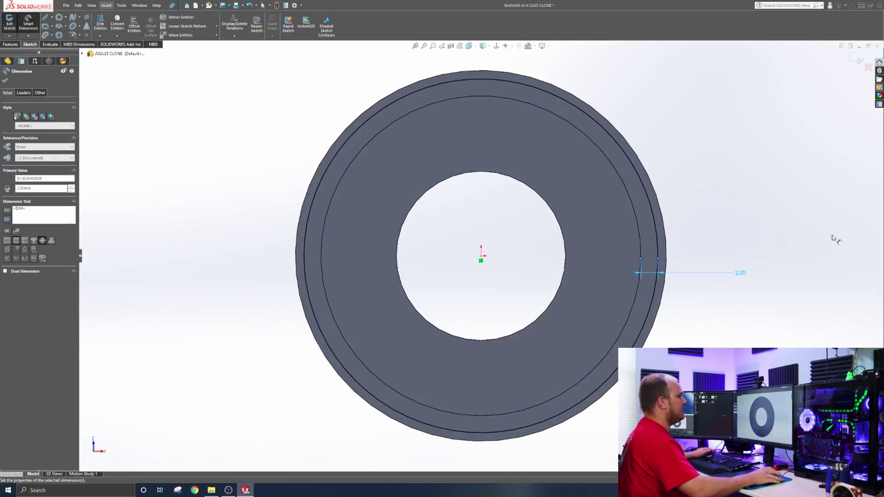
{"action": "left_click", "coordinate": [9, 21]}
Extrude-cut the circle sketch Through All, creating Cut-Extrude6
{"action": "left_click", "coordinate": [11, 45]}
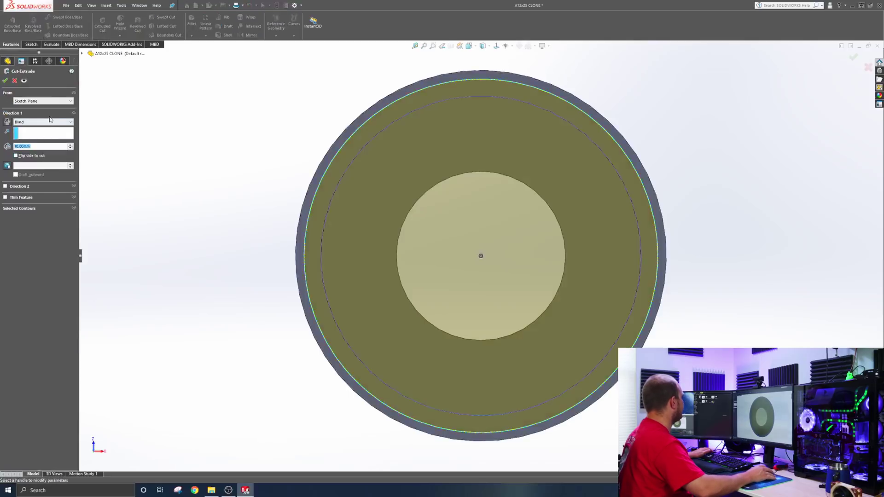
{"action": "left_click", "coordinate": [50, 121]}
{"action": "left_click", "coordinate": [18, 129]}
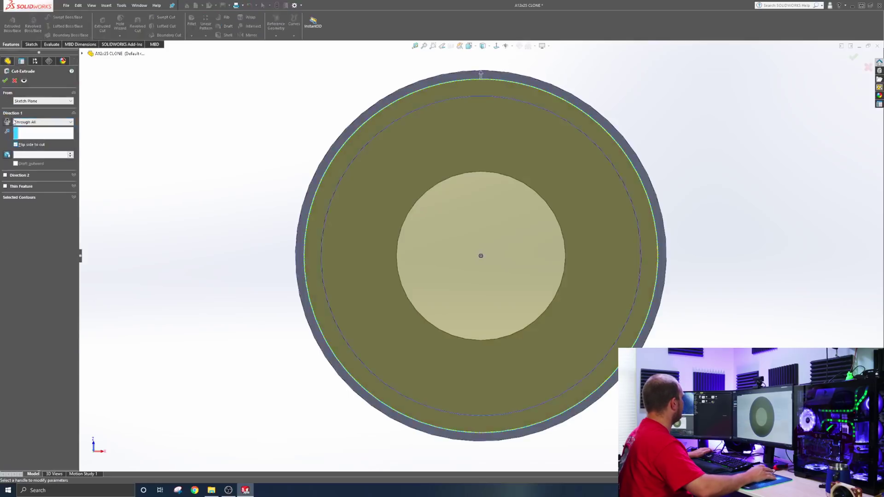
{"action": "left_click", "coordinate": [5, 81]}
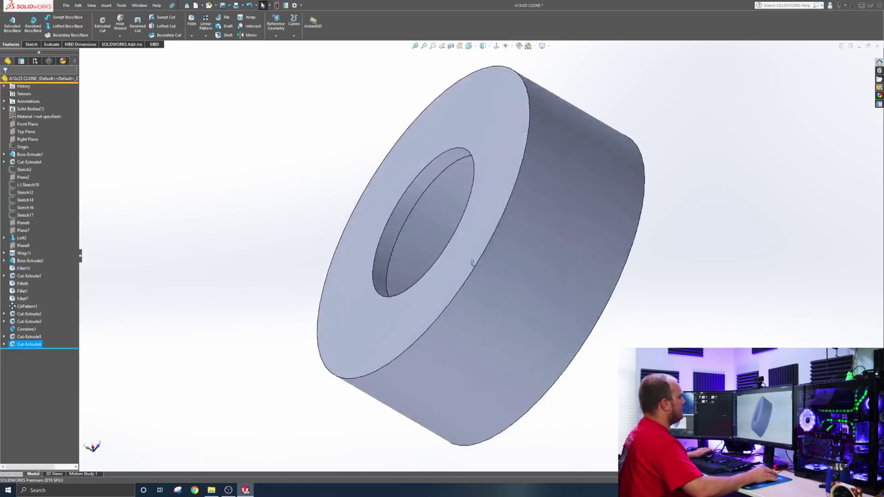
Measure between the two hole edges to check the new cut
{"action": "left_click_drag", "start_coordinate": [534, 194], "coordinate": [487, 86]}
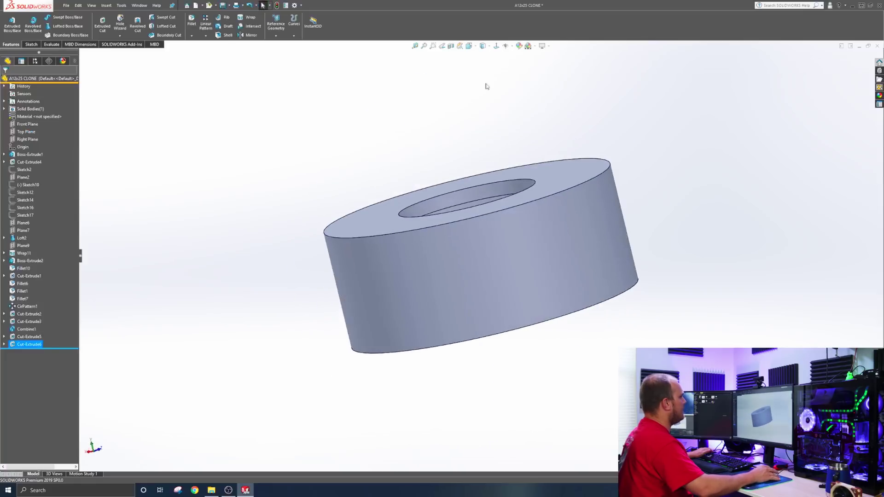
{"action": "left_click", "coordinate": [417, 46]}
{"action": "left_click", "coordinate": [478, 199]}
{"action": "left_click", "coordinate": [479, 206]}
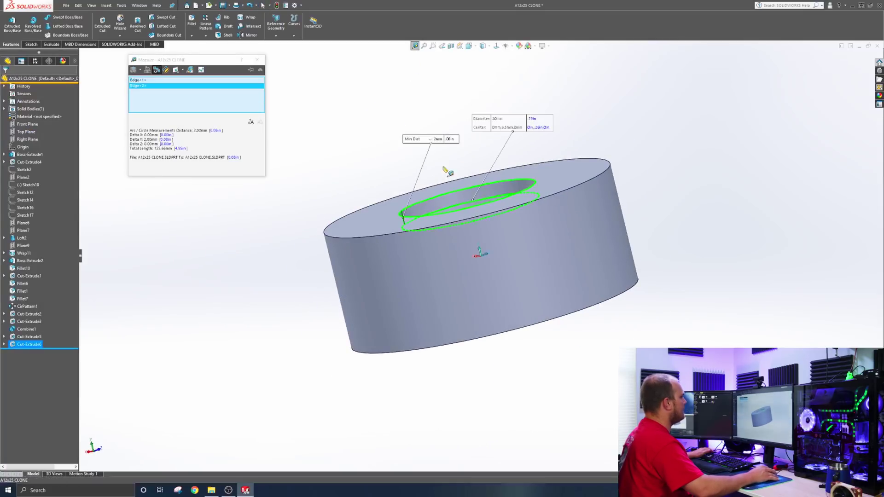
{"action": "key", "text": "Escape"}
{"action": "left_click_drag", "start_coordinate": [476, 150], "coordinate": [490, 221]}
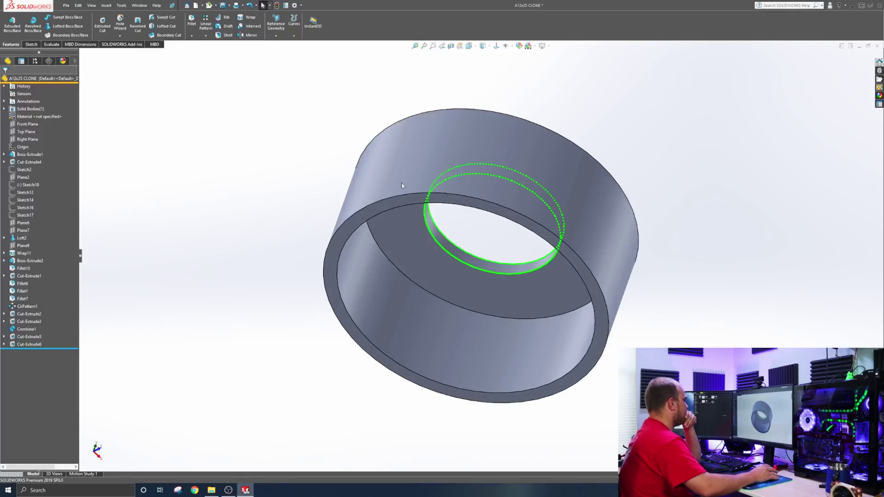
Create reference axis Axis1 through the centre of the cylinder's hole
{"action": "left_click_drag", "start_coordinate": [293, 129], "coordinate": [402, 234]}
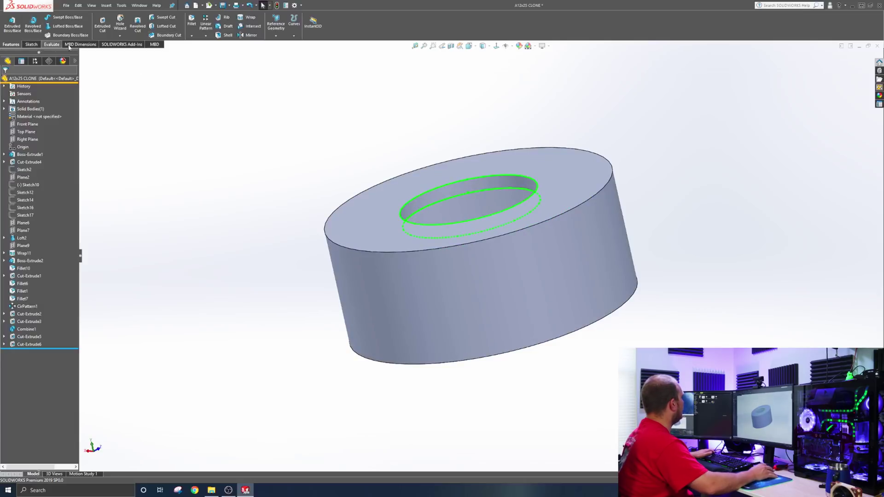
{"action": "left_click", "coordinate": [275, 36]}
{"action": "left_click", "coordinate": [282, 52]}
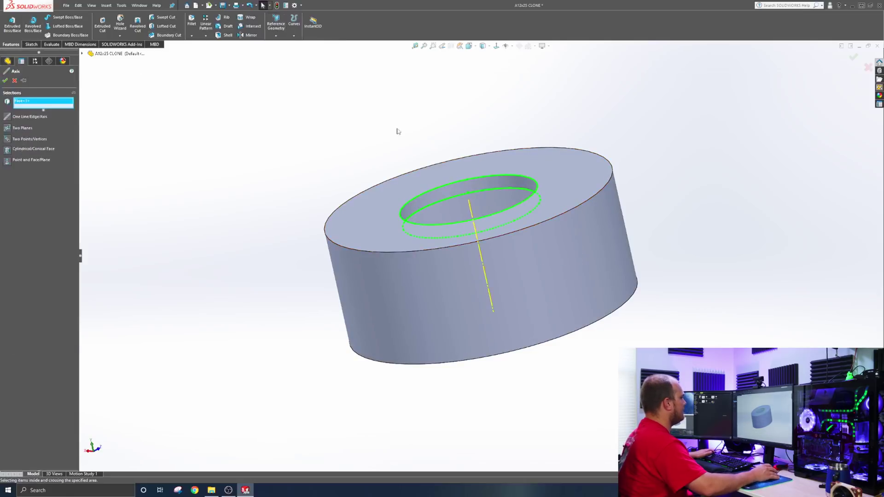
{"action": "key", "text": "Return"}
{"action": "left_click_drag", "start_coordinate": [283, 105], "coordinate": [601, 164]}
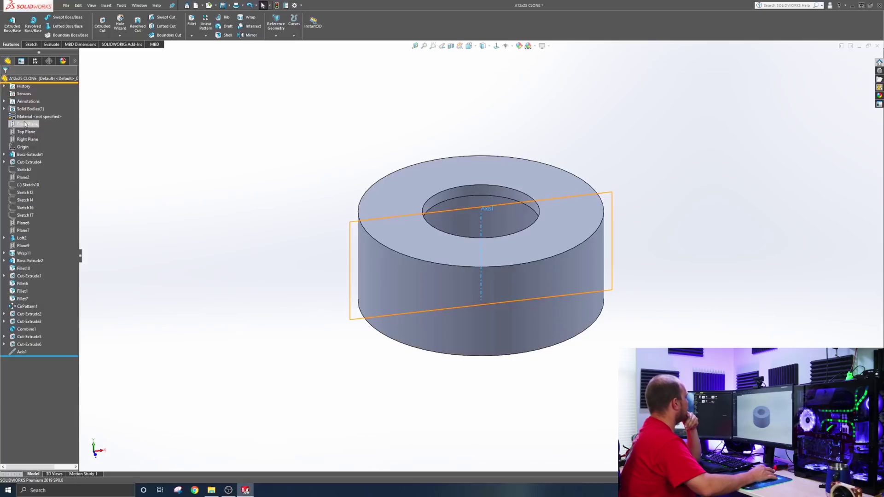
{"action": "left_click", "coordinate": [25, 125]}
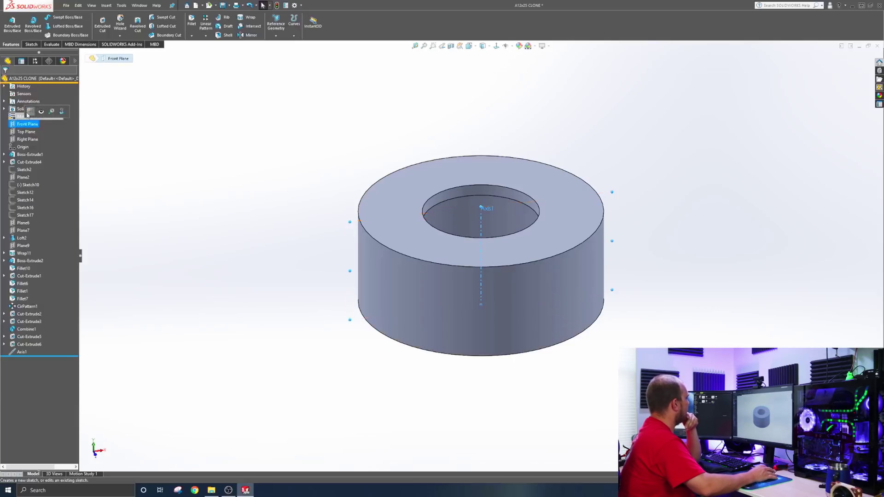
On the Front Plane, sketch a slanted line down to the top outer corner and a vertical line up the axis
{"action": "left_click", "coordinate": [28, 113]}
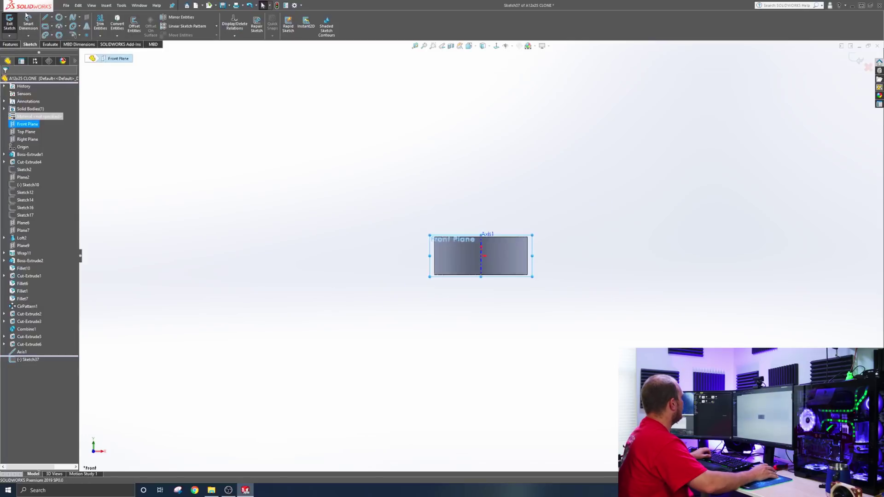
{"action": "left_click", "coordinate": [45, 17]}
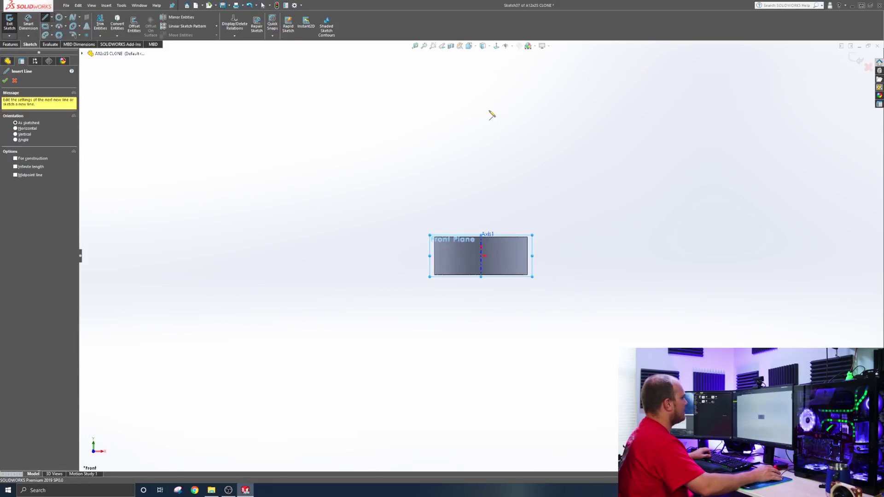
{"action": "left_click", "coordinate": [483, 93]}
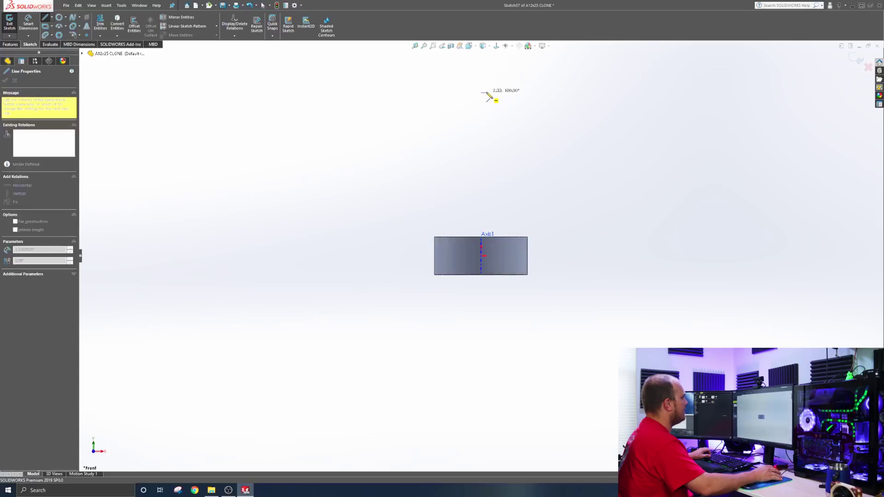
{"action": "left_click", "coordinate": [528, 233]}
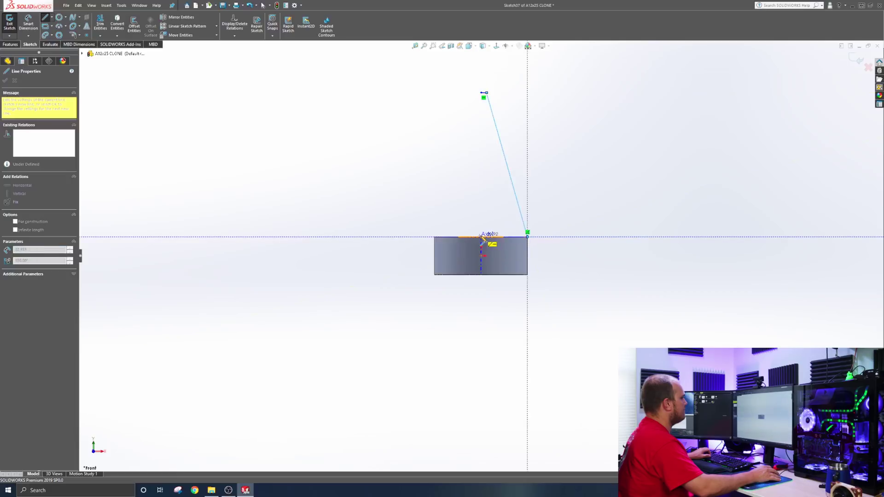
{"action": "left_click", "coordinate": [482, 237]}
{"action": "left_click", "coordinate": [482, 93]}
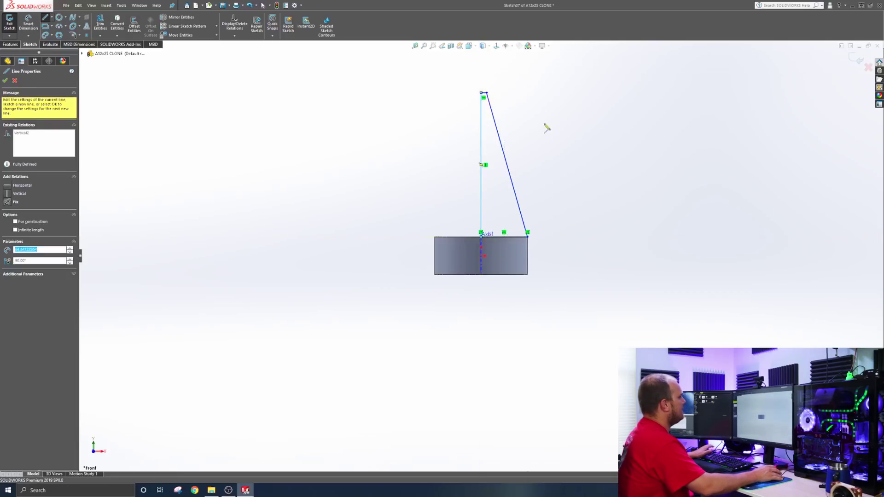
{"action": "key", "text": "Escape"}
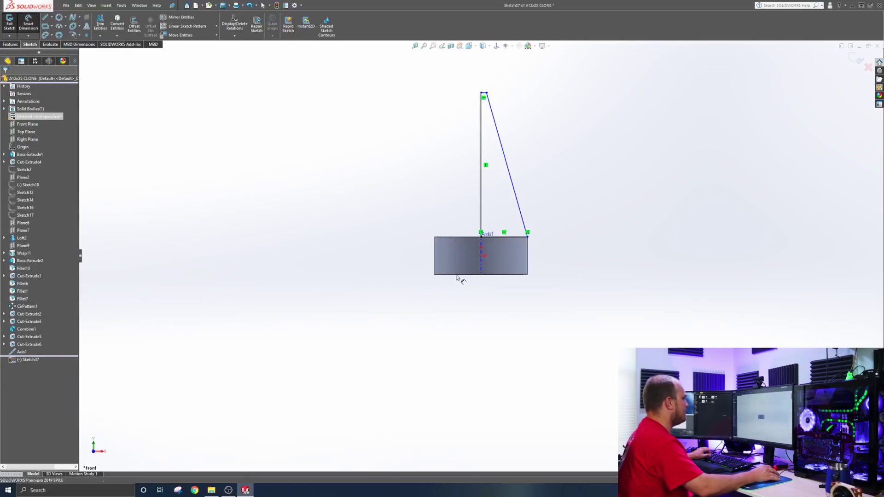
{"action": "scroll", "coordinate": [465, 275], "scroll_direction": "down", "scroll_amount": 4}
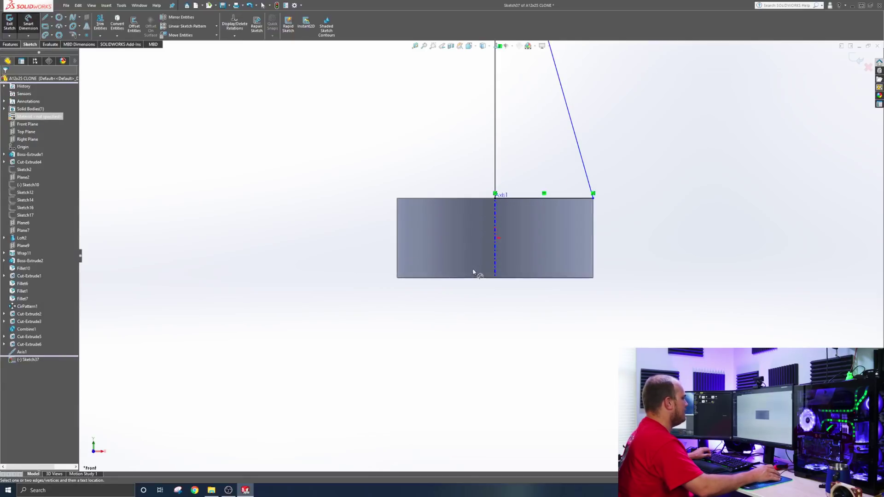
Dimension the triangular profile to 80 mm tall with a 1 mm top width
{"action": "left_click", "coordinate": [511, 279]}
{"action": "scroll", "coordinate": [481, 253], "scroll_direction": "up", "scroll_amount": 4}
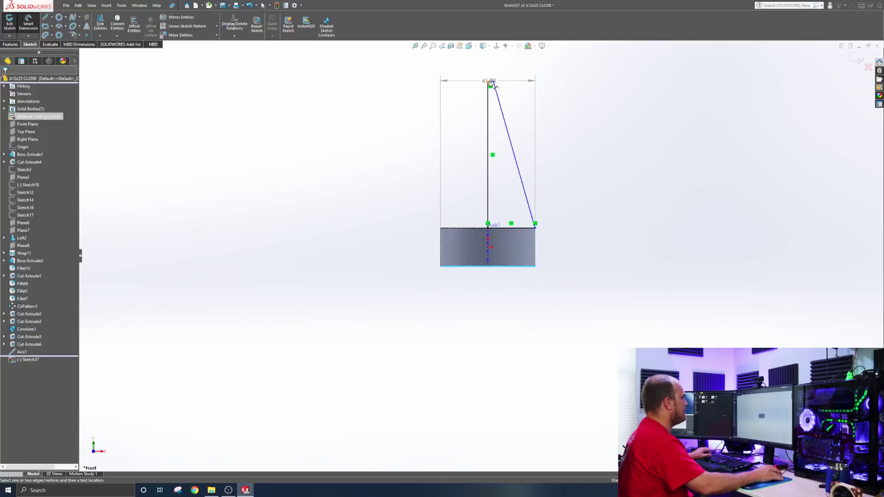
{"action": "left_click", "coordinate": [489, 82]}
{"action": "left_click", "coordinate": [387, 115]}
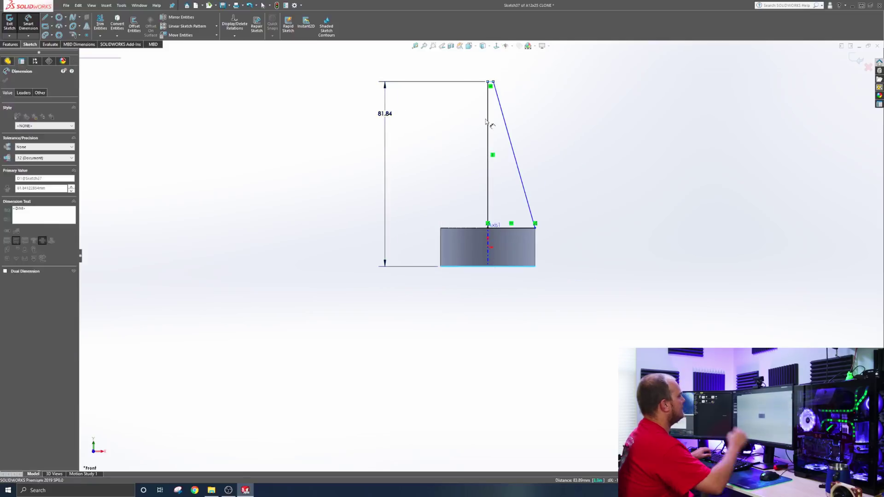
{"action": "type", "text": "80"}
{"action": "key", "text": "Return"}
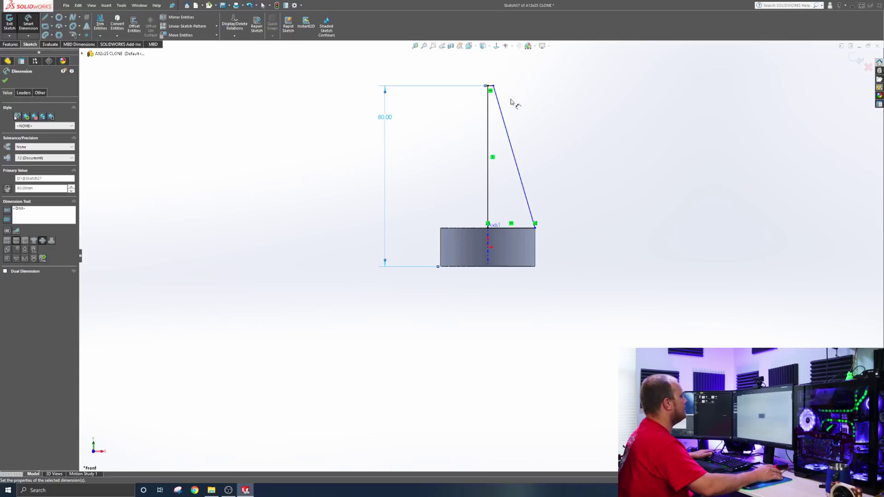
{"action": "scroll", "coordinate": [494, 119], "scroll_direction": "down", "scroll_amount": 1}
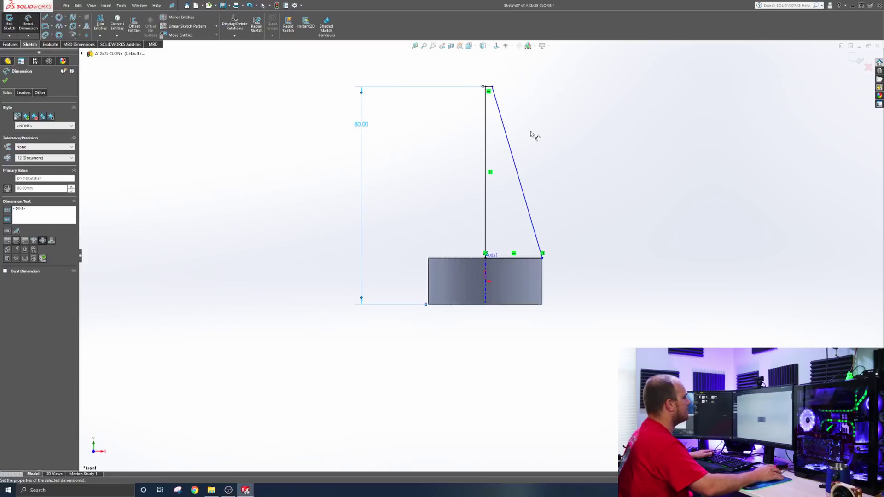
{"action": "left_click", "coordinate": [488, 86]}
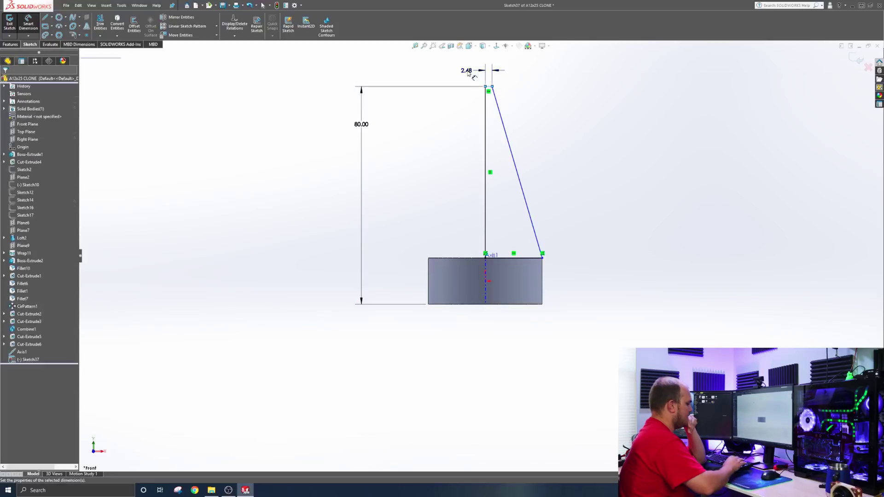
{"action": "left_click", "coordinate": [469, 73]}
{"action": "type", "text": "1"}
{"action": "key", "text": "Return"}
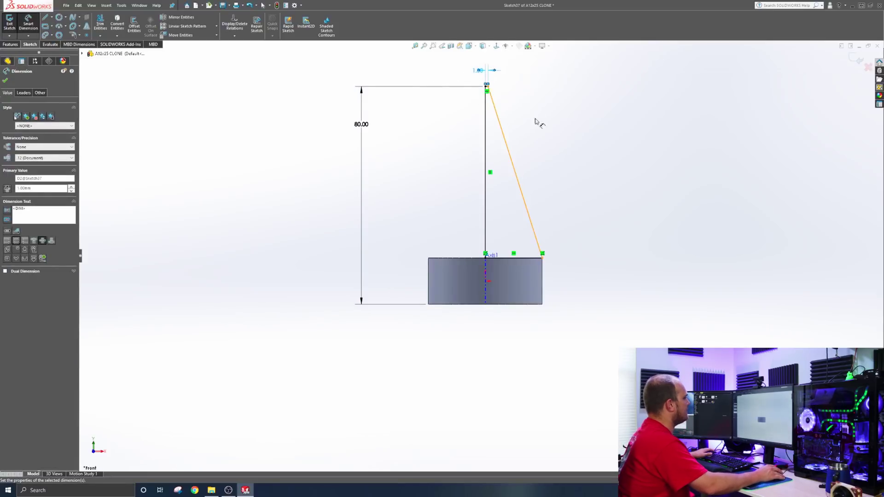
Make the profile's lower-right corner coincident with the cylinder's outer corner
{"action": "left_click", "coordinate": [560, 190]}
{"action": "key", "text": "Escape"}
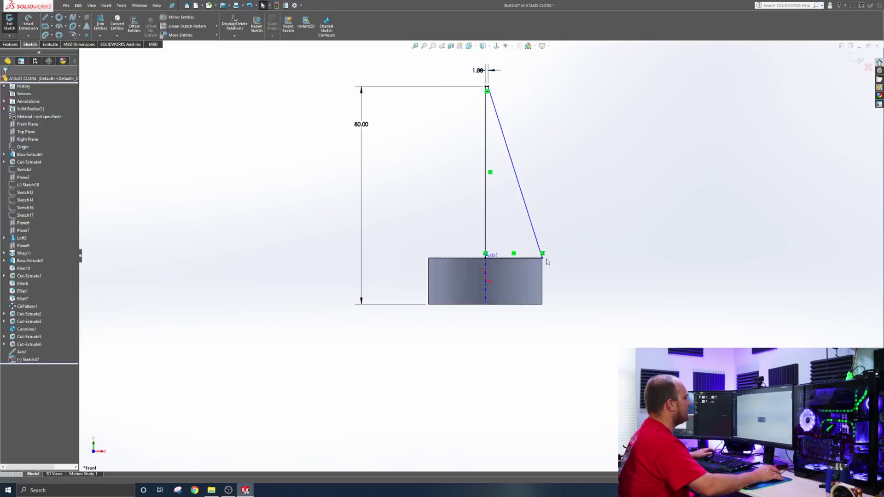
{"action": "left_click_drag", "start_coordinate": [543, 261], "coordinate": [567, 258]}
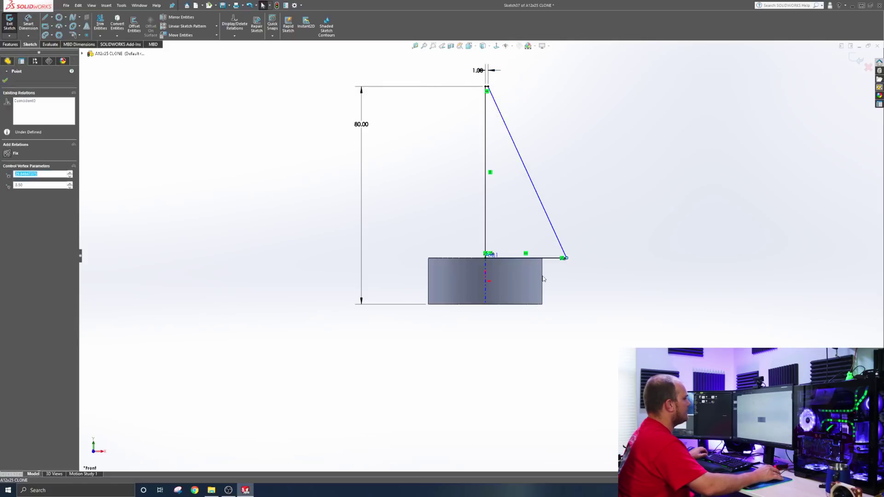
{"action": "left_click", "coordinate": [543, 278], "text": "ctrl"}
{"action": "left_click", "coordinate": [571, 255]}
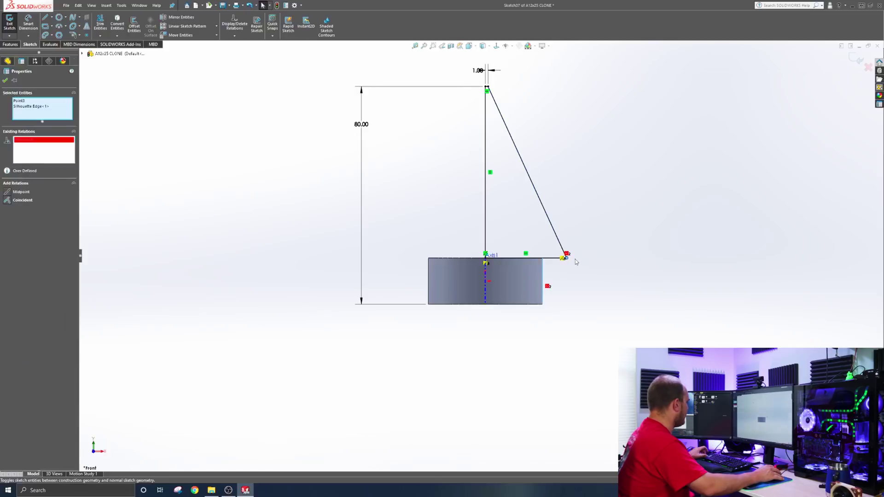
{"action": "left_click", "coordinate": [572, 245]}
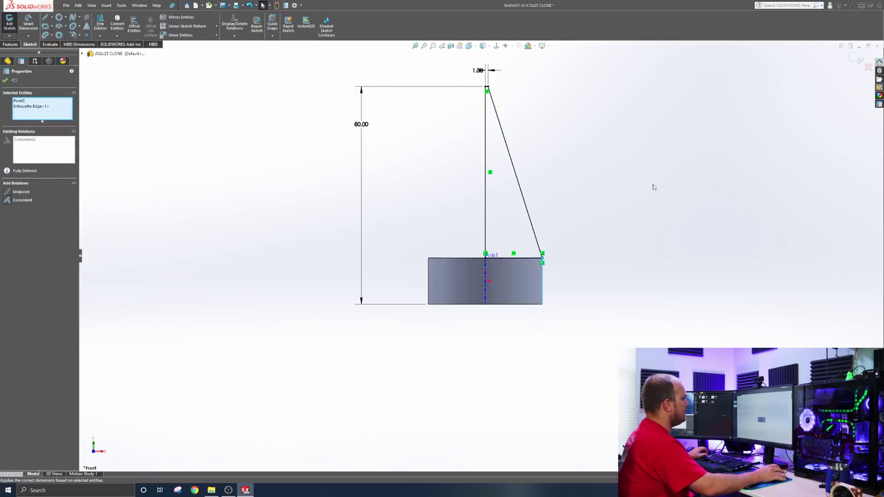
{"action": "left_click", "coordinate": [654, 187]}
Orbit and zoom to the revolved cone's small tip face and select it
{"action": "mouse_move", "coordinate": [563, 147]}
{"action": "left_mouse_down"}
{"action": "mouse_move", "coordinate": [537, 184]}
{"action": "mouse_move", "coordinate": [562, 207]}
{"action": "mouse_move", "coordinate": [559, 150]}
{"action": "left_mouse_up"}
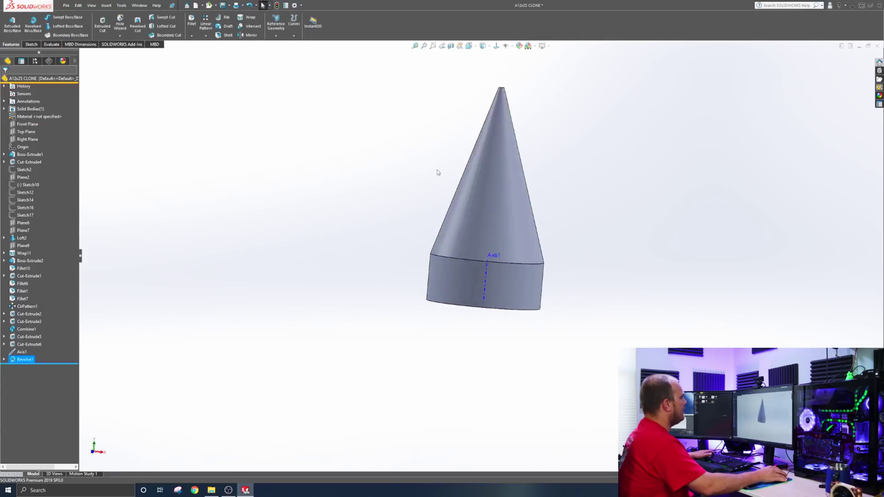
{"action": "mouse_move", "coordinate": [438, 172]}
{"action": "left_mouse_down"}
{"action": "mouse_move", "coordinate": [435, 315]}
{"action": "mouse_move", "coordinate": [460, 347]}
{"action": "mouse_move", "coordinate": [553, 199]}
{"action": "mouse_move", "coordinate": [614, 140]}
{"action": "mouse_move", "coordinate": [589, 100]}
{"action": "mouse_move", "coordinate": [622, 156]}
{"action": "mouse_move", "coordinate": [581, 245]}
{"action": "mouse_move", "coordinate": [554, 227]}
{"action": "left_mouse_up"}
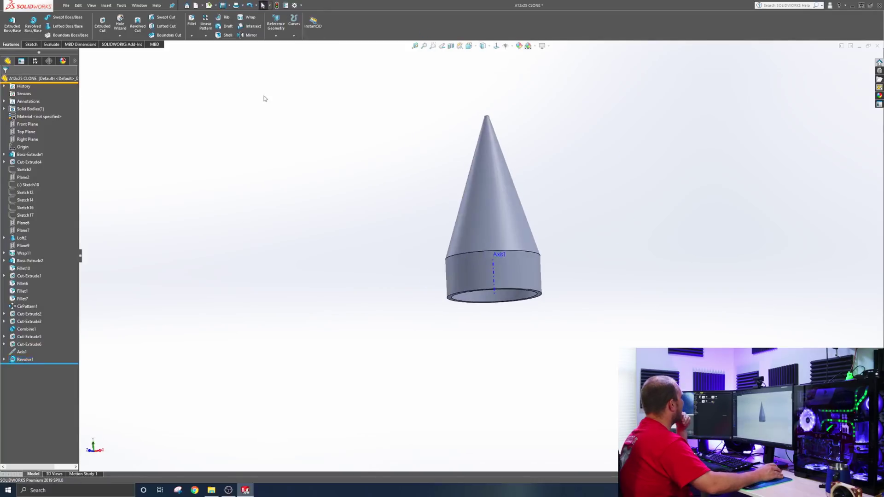
{"action": "left_click_drag", "start_coordinate": [264, 98], "coordinate": [490, 175]}
{"action": "scroll", "coordinate": [490, 175], "scroll_direction": "down", "scroll_amount": 5}
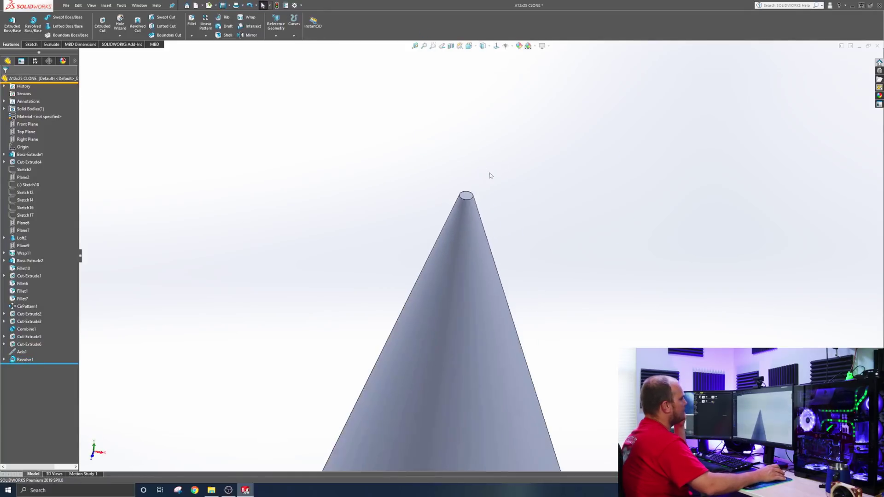
{"action": "left_click", "coordinate": [469, 196]}
Add a reference plane offset 2.00 mm from the cone's tip face
{"action": "left_click", "coordinate": [276, 36]}
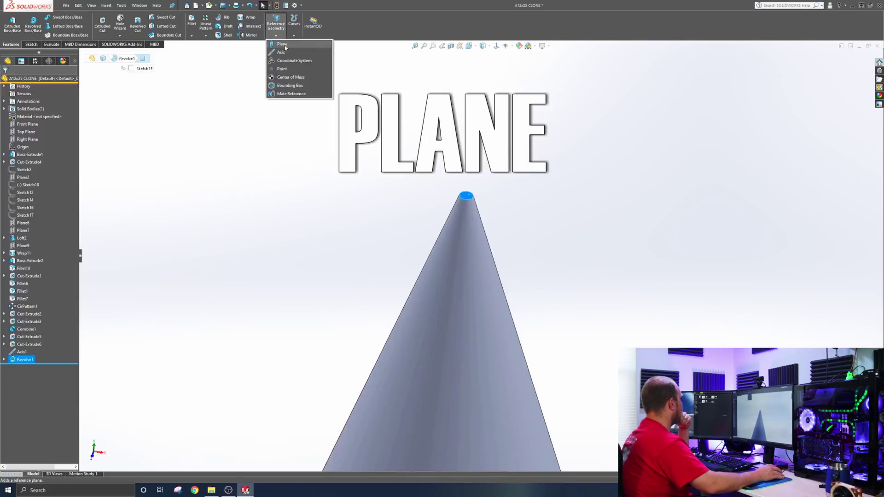
{"action": "left_click", "coordinate": [285, 46]}
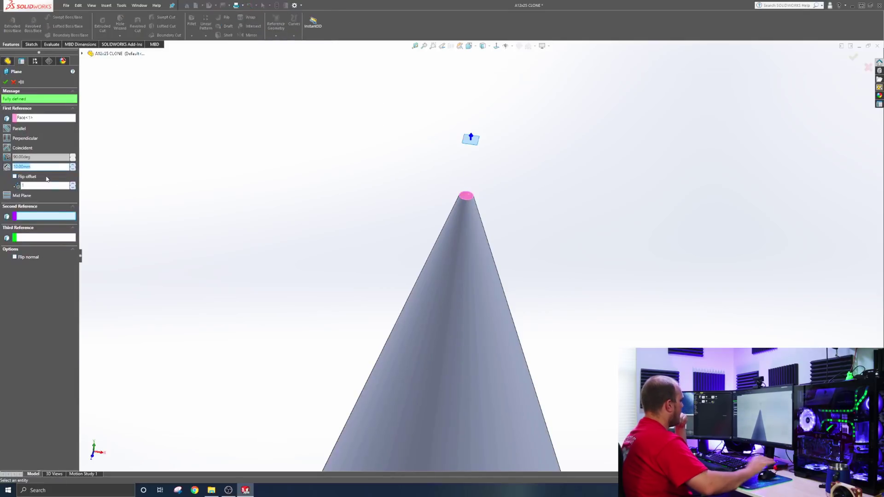
{"action": "type", "text": "2"}
{"action": "key", "text": "Return"}
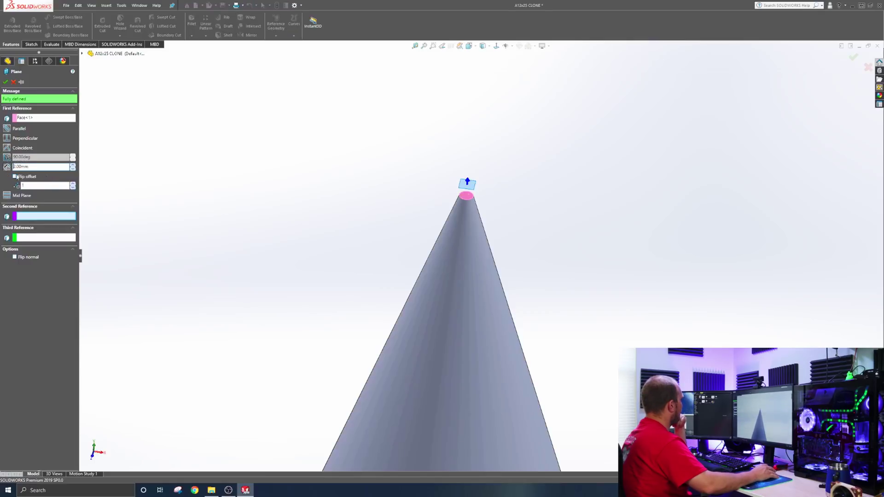
{"action": "left_click", "coordinate": [5, 82]}
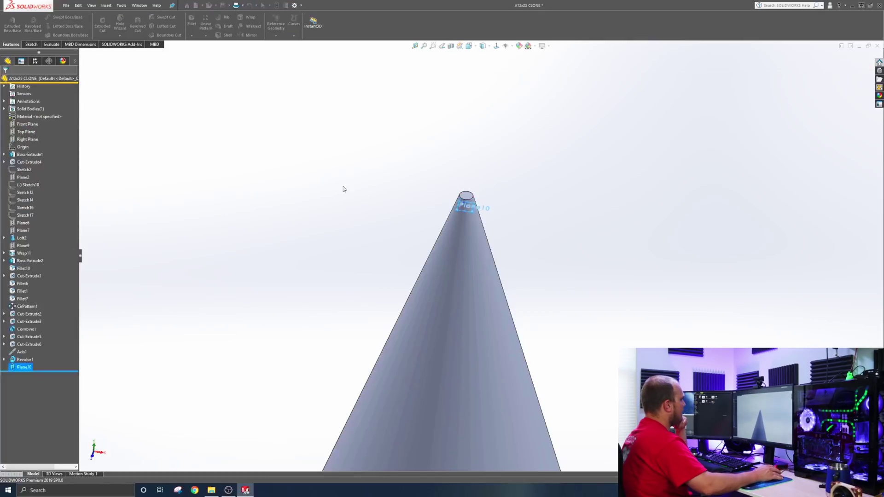
Sketch on Plane10 the intersection curve of the plane with the cone surface, a small circle near the tip
{"action": "left_click", "coordinate": [30, 44]}
{"action": "left_click", "coordinate": [10, 21]}
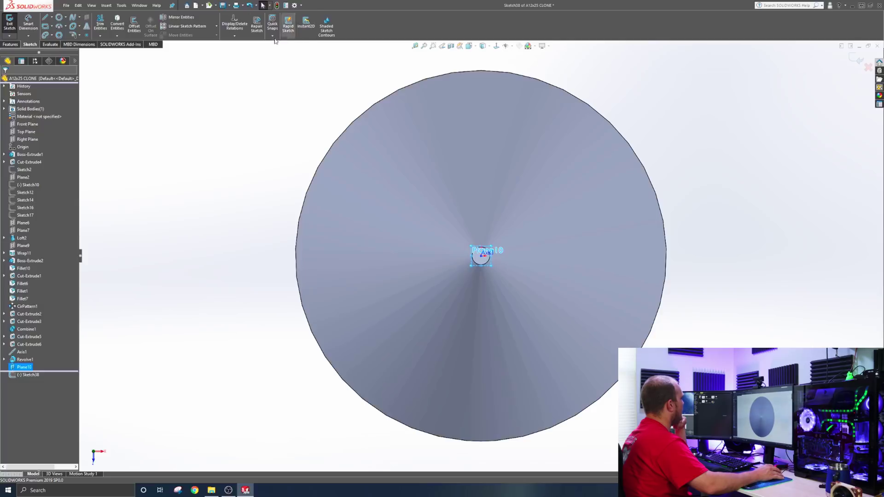
{"action": "left_click", "coordinate": [117, 36]}
{"action": "left_click", "coordinate": [125, 53]}
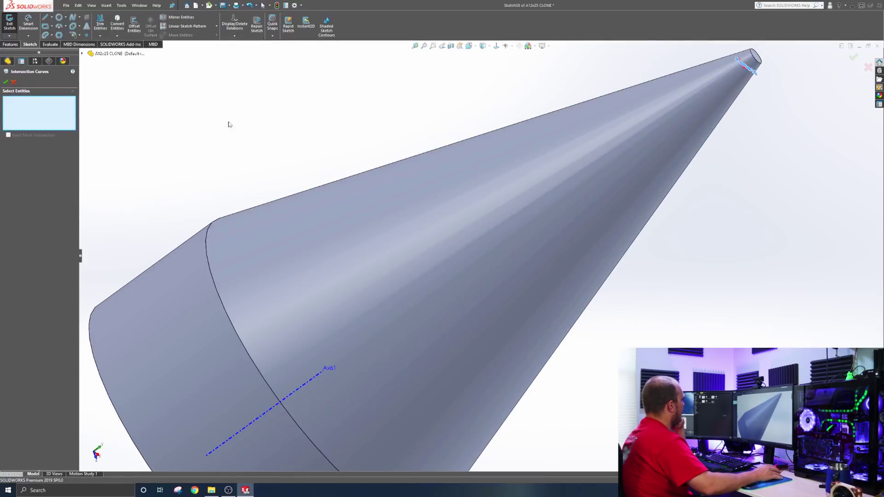
{"action": "left_click", "coordinate": [418, 171]}
{"action": "left_click", "coordinate": [6, 82]}
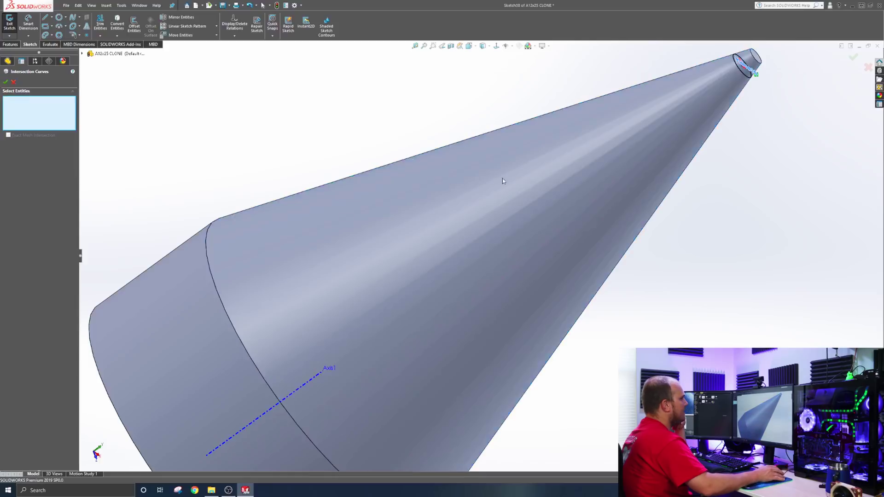
{"action": "left_click_drag", "start_coordinate": [711, 207], "coordinate": [604, 201]}
{"action": "scroll", "coordinate": [604, 200], "scroll_direction": "down", "scroll_amount": 3}
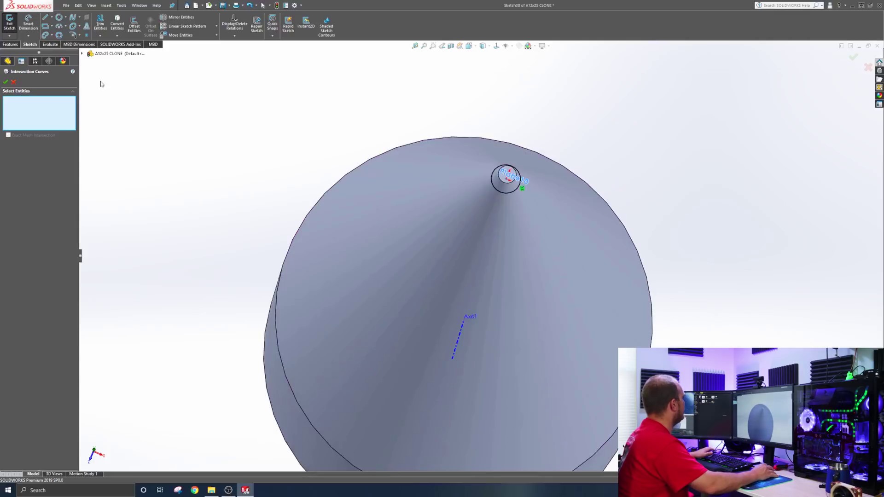
{"action": "left_click", "coordinate": [15, 83]}
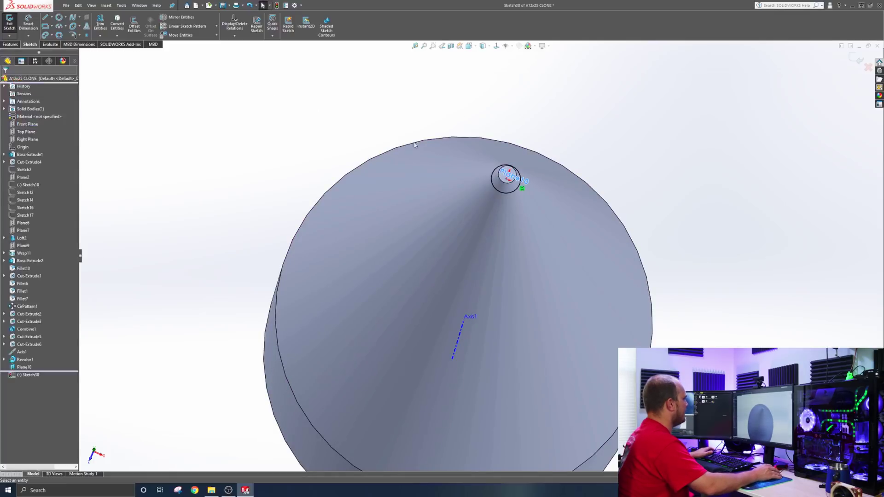
{"action": "key", "text": "Up"}
{"action": "key", "text": "Up"}
{"action": "key", "text": "Up"}
{"action": "key", "text": "Up"}
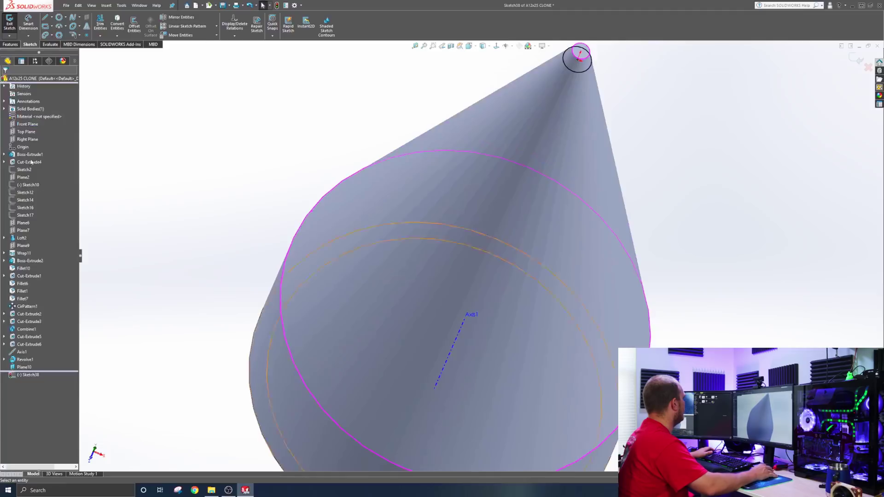
Create a helix on the cone's small circle: 20 mm pitch, 0.75 revolutions, 17.54° outward taper
{"action": "left_click", "coordinate": [106, 5]}
{"action": "mouse_move", "coordinate": [134, 85]}
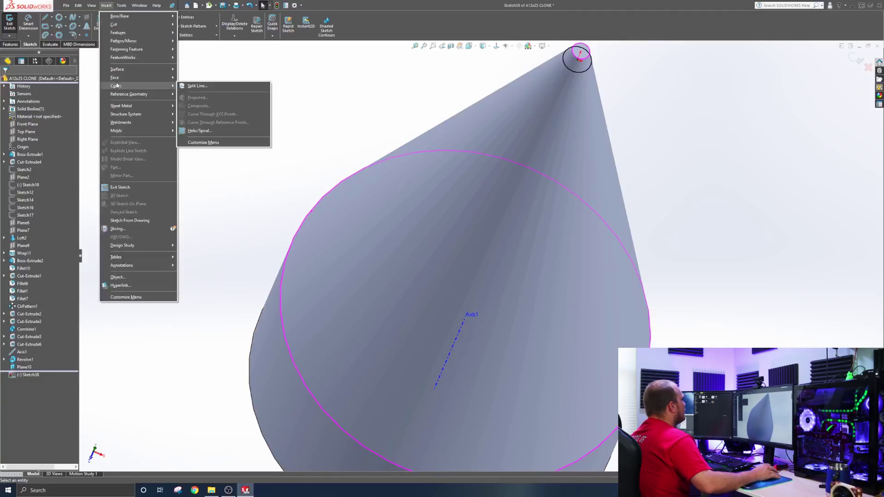
{"action": "left_click", "coordinate": [217, 131]}
{"action": "key", "text": "z"}
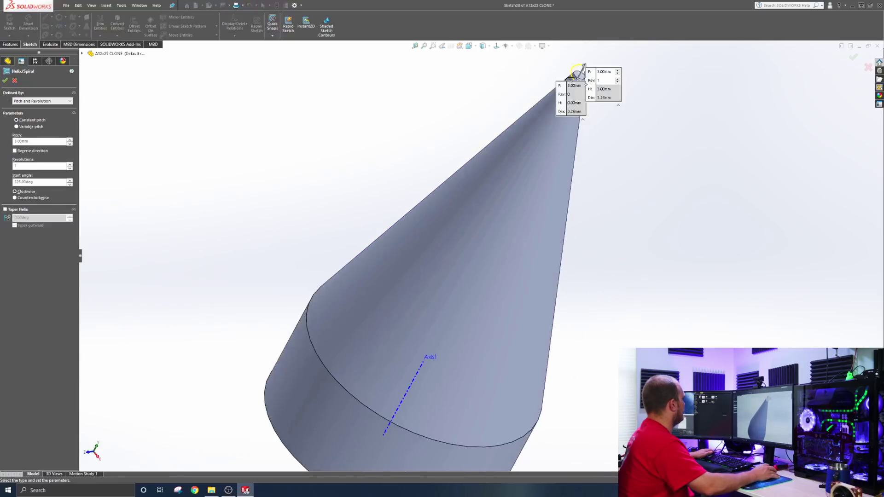
{"action": "left_click", "coordinate": [14, 211]}
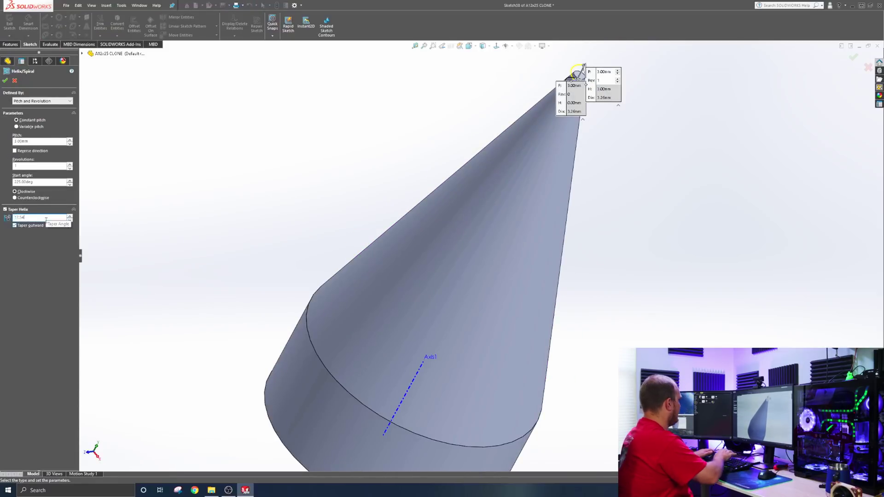
{"action": "key", "text": "Return"}
{"action": "scroll", "coordinate": [468, 298], "scroll_direction": "up", "scroll_amount": 5}
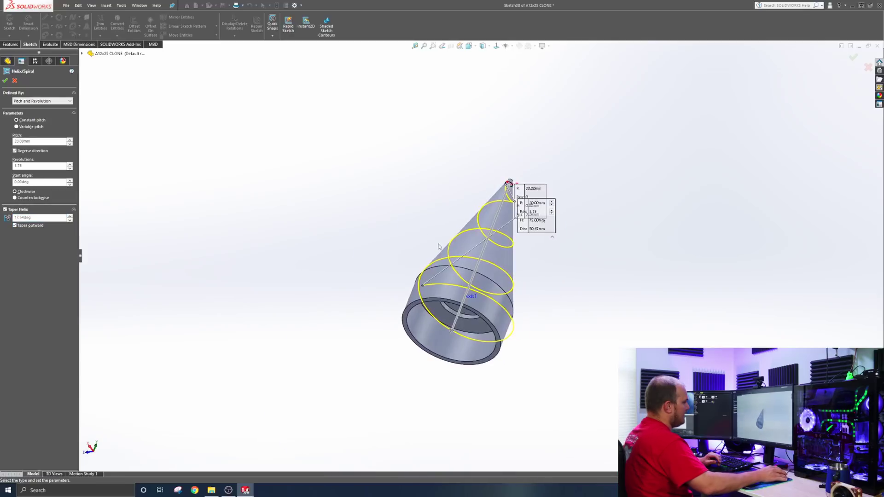
{"action": "key", "text": "ctrl+1"}
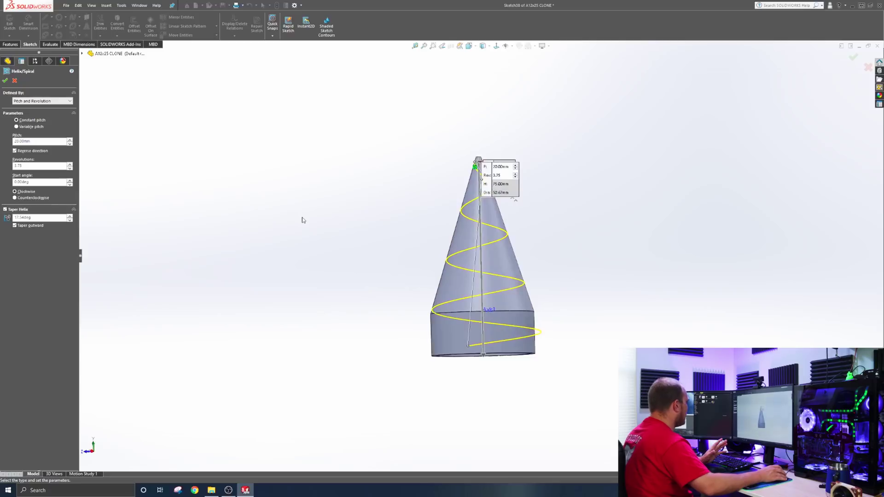
{"action": "left_click_drag", "start_coordinate": [497, 179], "coordinate": [640, 69]}
{"action": "key", "text": "Return"}
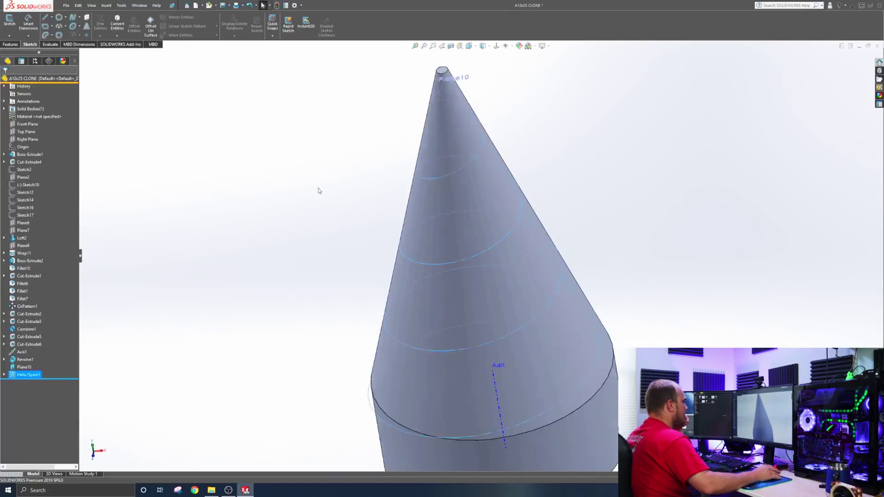
Sketch the curved blade profile on the Right Plane: R115.00 arc, 25.00 long, 1.00 offset
{"action": "left_click_drag", "start_coordinate": [438, 342], "coordinate": [337, 359]}
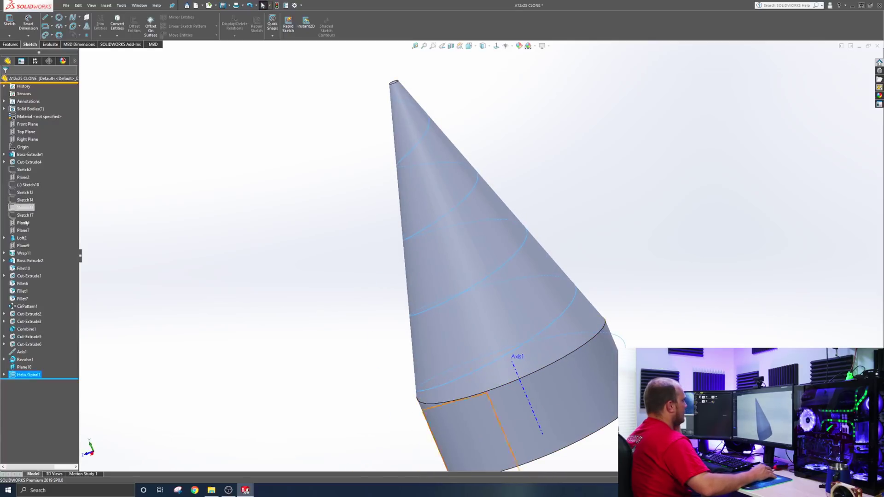
{"action": "left_click", "coordinate": [27, 139]}
{"action": "mouse_move", "coordinate": [108, 134]}
{"action": "left_mouse_down"}
{"action": "mouse_move", "coordinate": [229, 231]}
{"action": "mouse_move", "coordinate": [231, 257]}
{"action": "left_mouse_up"}
{"action": "left_click", "coordinate": [9, 22]}
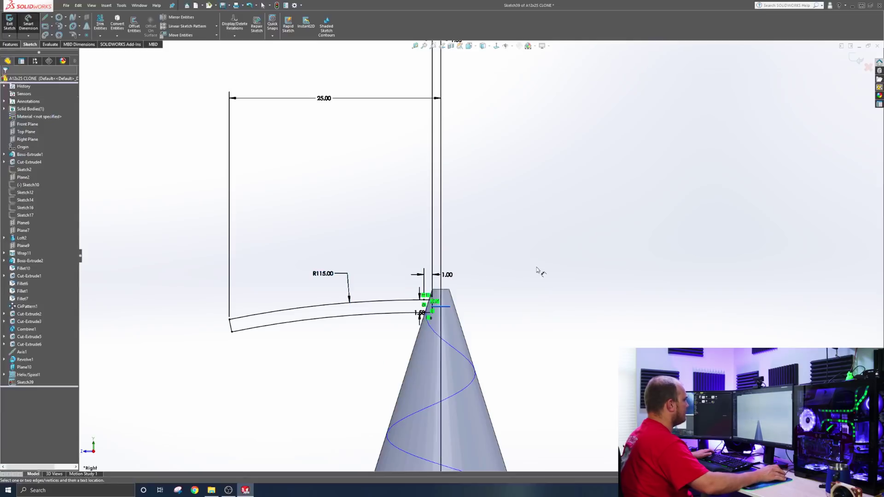
{"action": "scroll", "coordinate": [536, 272], "scroll_direction": "up", "scroll_amount": 4}
{"action": "key", "text": "Escape"}
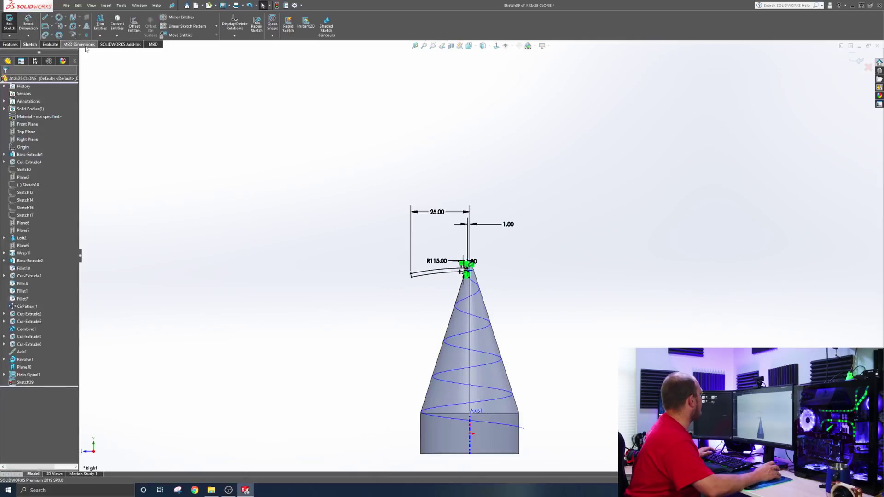
{"action": "left_click", "coordinate": [12, 44]}
Sweep the curved blade sketch along Helix/Spiral1 as the path
{"action": "left_click", "coordinate": [65, 17]}
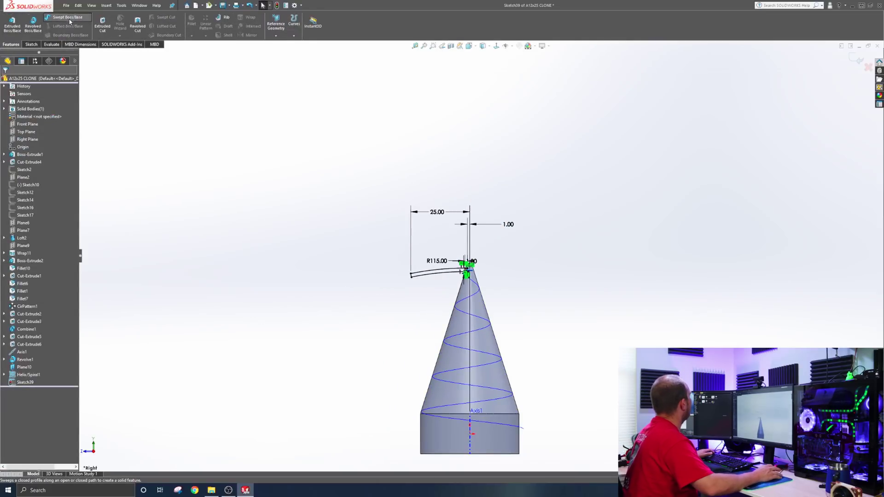
{"action": "scroll", "coordinate": [443, 311], "scroll_direction": "down", "scroll_amount": 4}
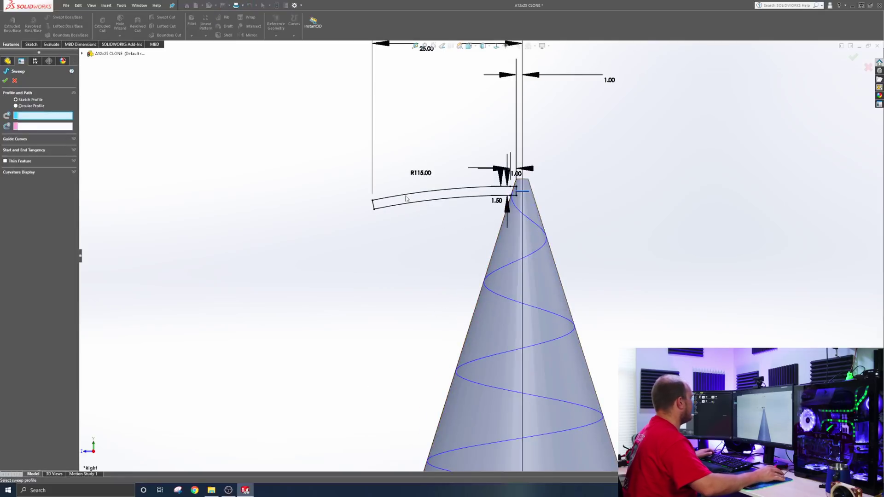
{"action": "left_click", "coordinate": [486, 198]}
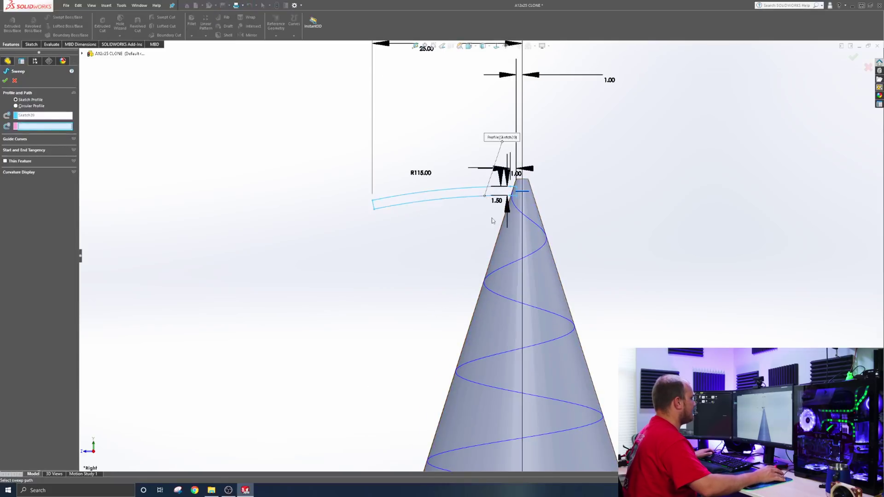
{"action": "left_click", "coordinate": [519, 210]}
{"action": "scroll", "coordinate": [532, 252], "scroll_direction": "up", "scroll_amount": 5}
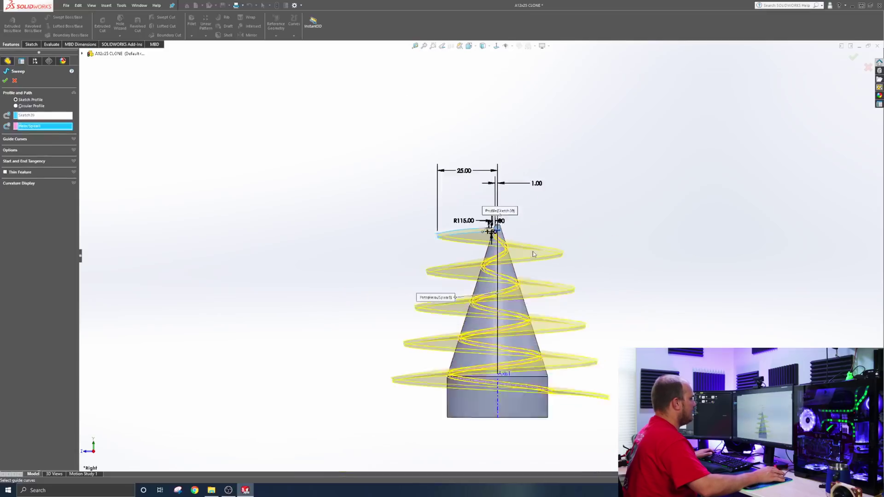
Orbit to inspect the helical fins and hub underside, then select the helix feature
{"action": "left_click_drag", "start_coordinate": [481, 247], "coordinate": [478, 194]}
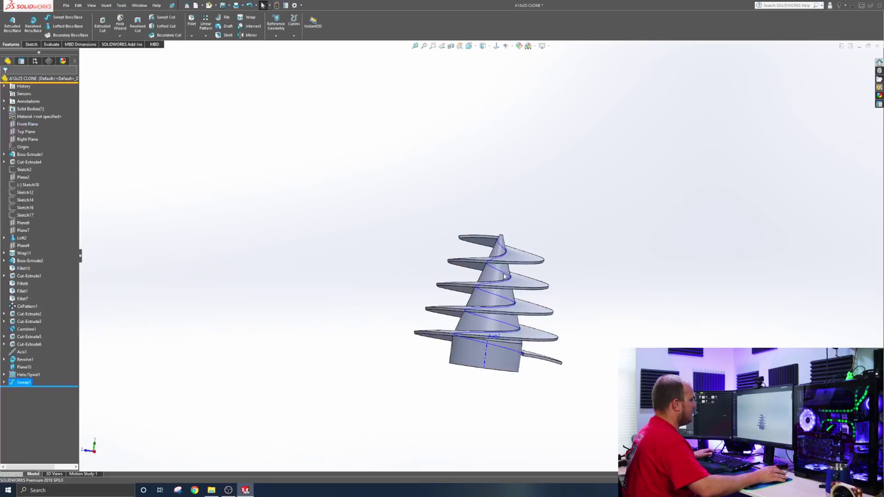
{"action": "scroll", "coordinate": [523, 354], "scroll_direction": "up", "scroll_amount": 5}
{"action": "scroll", "coordinate": [501, 310], "scroll_direction": "up", "scroll_amount": 5}
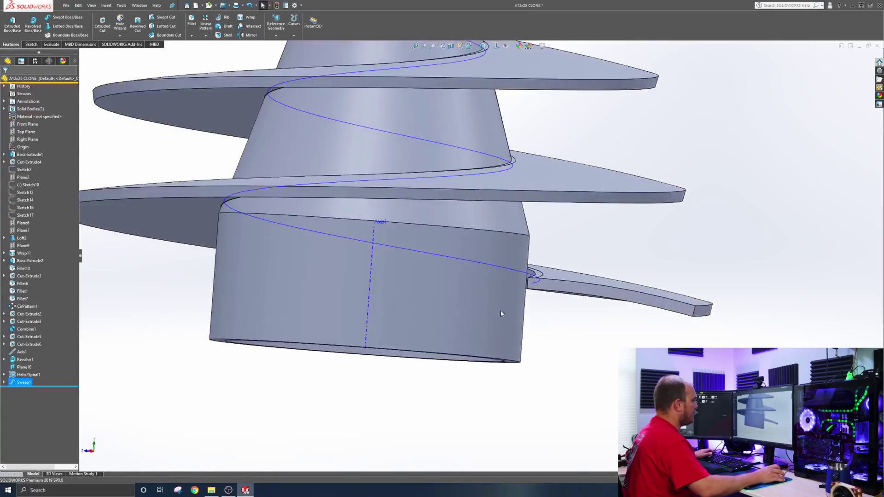
{"action": "left_click_drag", "start_coordinate": [501, 311], "coordinate": [546, 144]}
{"action": "scroll", "coordinate": [425, 311], "scroll_direction": "down", "scroll_amount": 6}
{"action": "left_click_drag", "start_coordinate": [425, 311], "coordinate": [403, 495]}
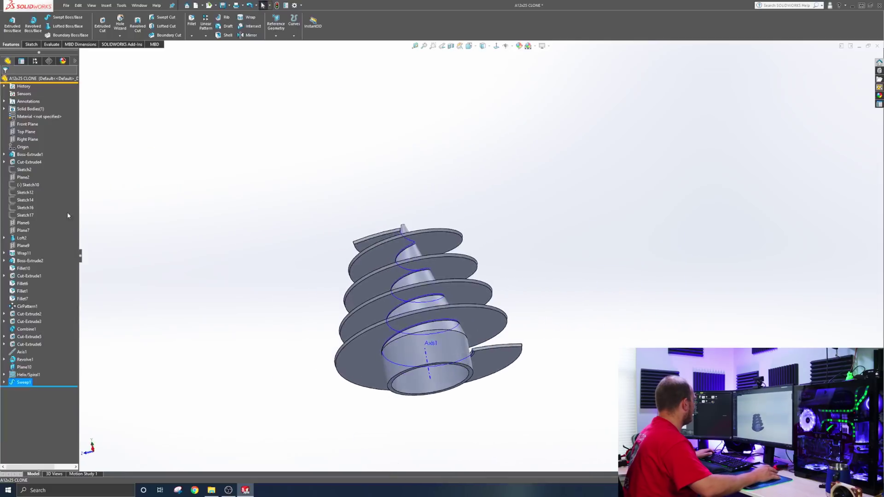
{"action": "left_click", "coordinate": [27, 375]}
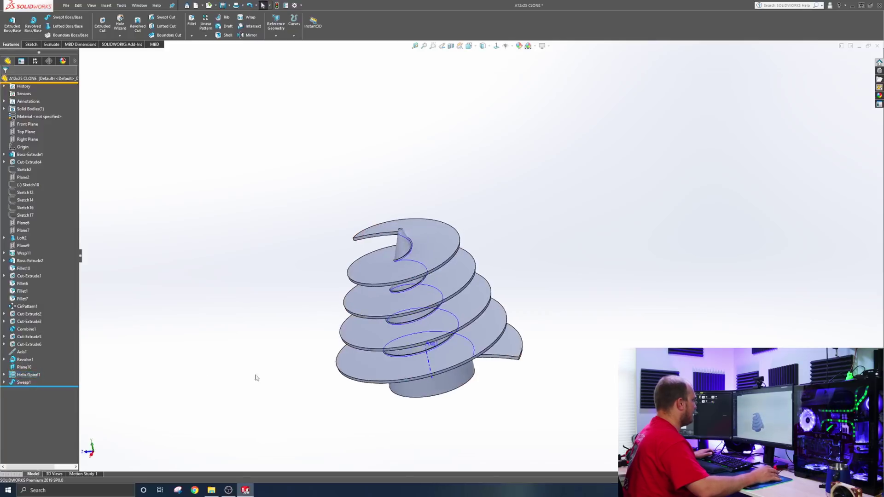
Review Sketch40's Ø110 circle and trim the spiral fins with it as Cut-Extrude7
{"action": "scroll", "coordinate": [475, 444], "scroll_direction": "down", "scroll_amount": 10}
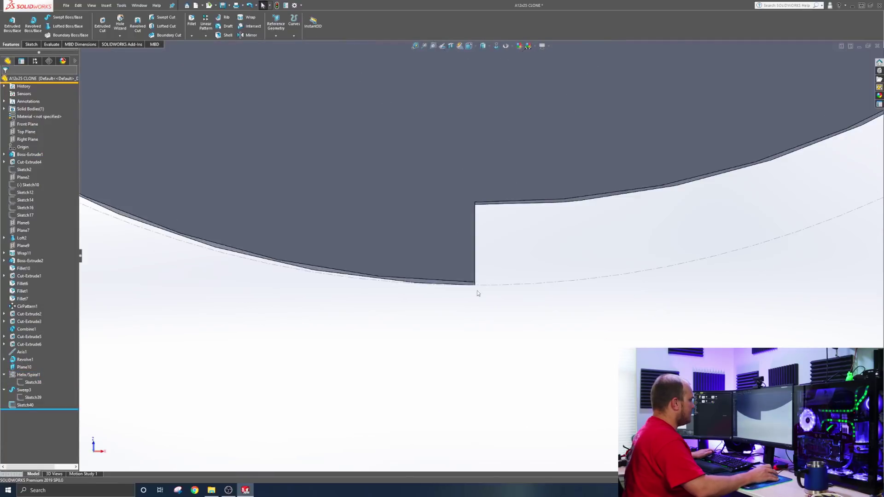
{"action": "scroll", "coordinate": [477, 293], "scroll_direction": "down", "scroll_amount": 3}
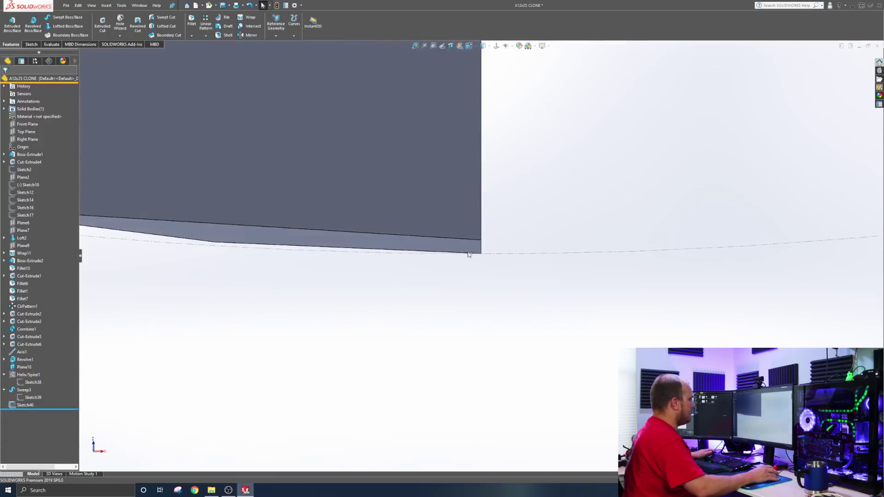
{"action": "scroll", "coordinate": [545, 302], "scroll_direction": "up", "scroll_amount": 2}
{"action": "scroll", "coordinate": [548, 304], "scroll_direction": "up", "scroll_amount": 6}
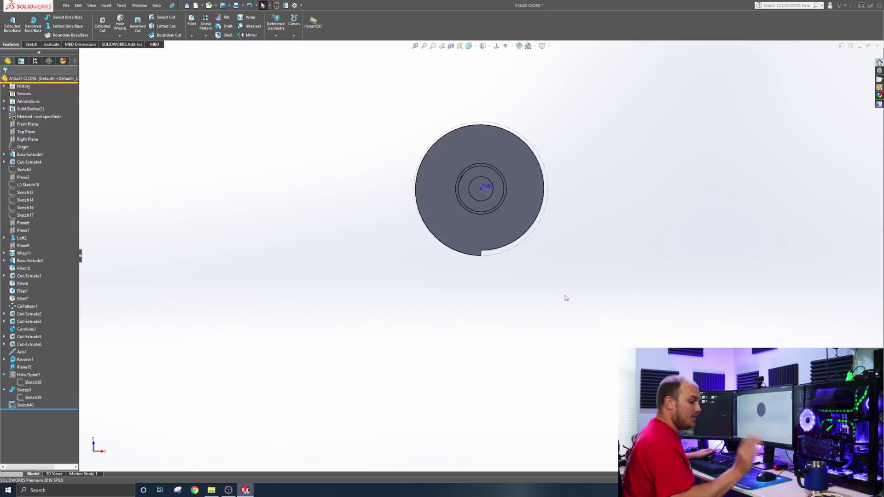
{"action": "left_click_drag", "start_coordinate": [513, 211], "coordinate": [454, 386]}
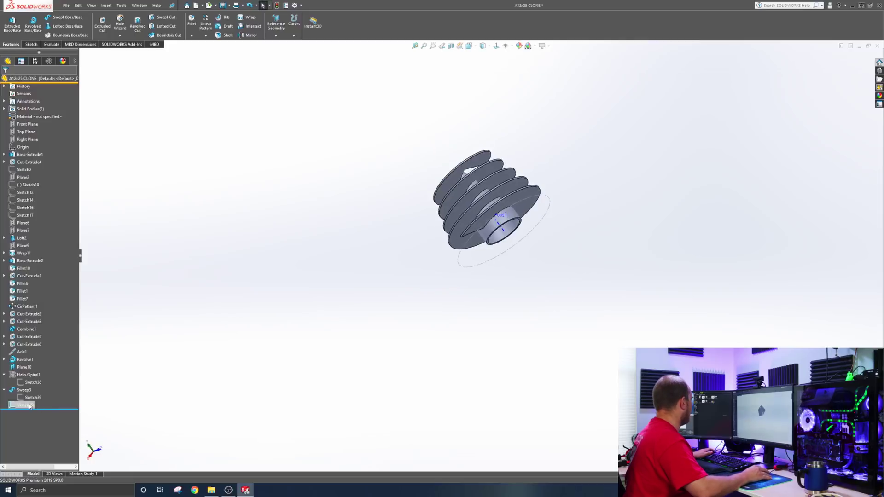
{"action": "left_click", "coordinate": [39, 389]}
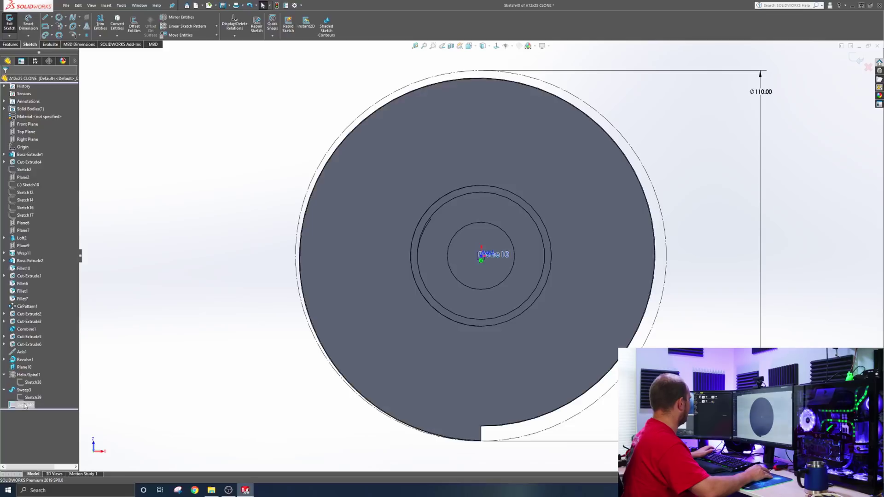
{"action": "key", "text": "ctrl+b"}
{"action": "scroll", "coordinate": [645, 230], "scroll_direction": "up", "scroll_amount": 10}
{"action": "scroll", "coordinate": [642, 262], "scroll_direction": "down", "scroll_amount": 5}
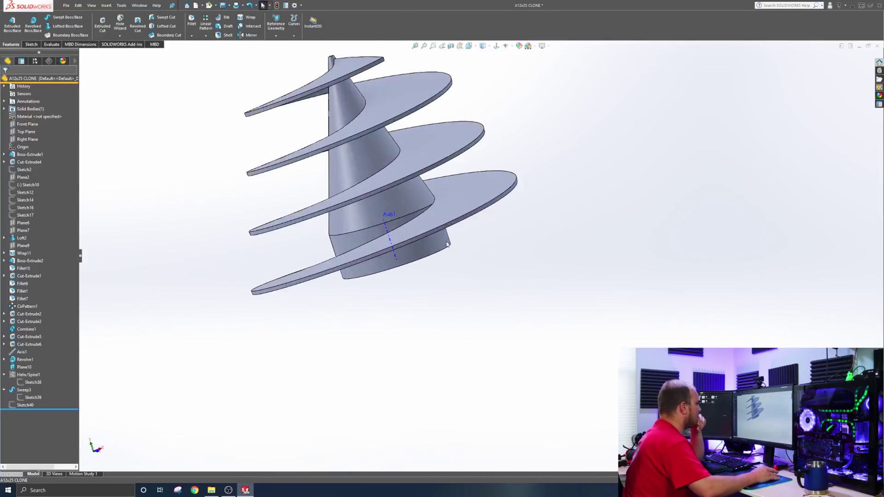
{"action": "key", "text": "ctrl+6"}
{"action": "scroll", "coordinate": [377, 140], "scroll_direction": "down", "scroll_amount": 6}
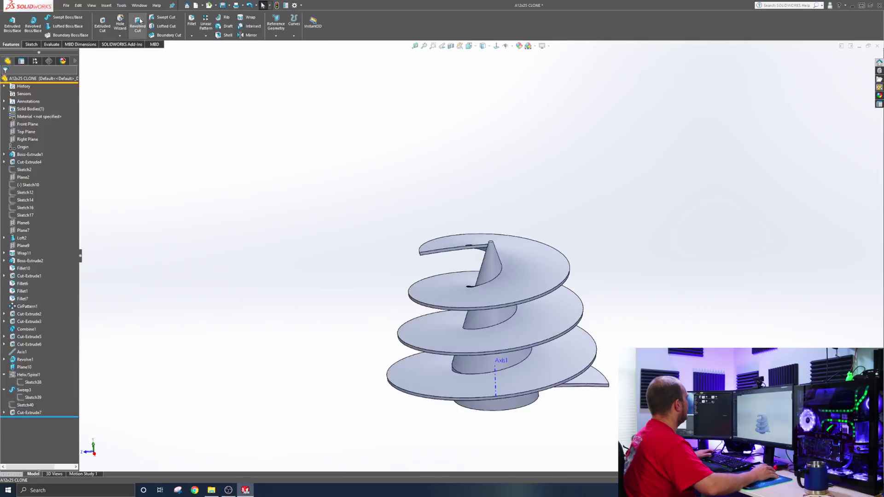
Round the blade's outer top edge with a 0.75 mm fillet
{"action": "scroll", "coordinate": [440, 258], "scroll_direction": "down", "scroll_amount": 6}
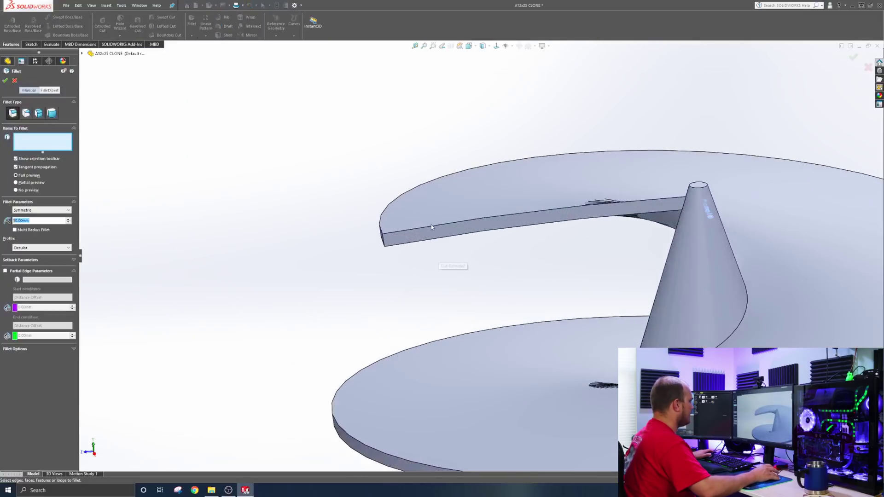
{"action": "left_click", "coordinate": [431, 226]}
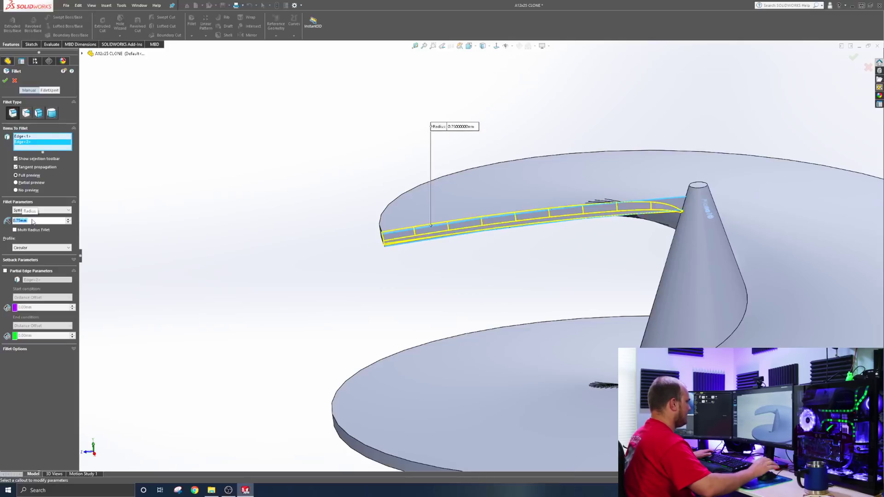
{"action": "scroll", "coordinate": [398, 225], "scroll_direction": "up", "scroll_amount": 2}
{"action": "left_click_drag", "start_coordinate": [398, 225], "coordinate": [486, 193]}
{"action": "left_click", "coordinate": [6, 81]}
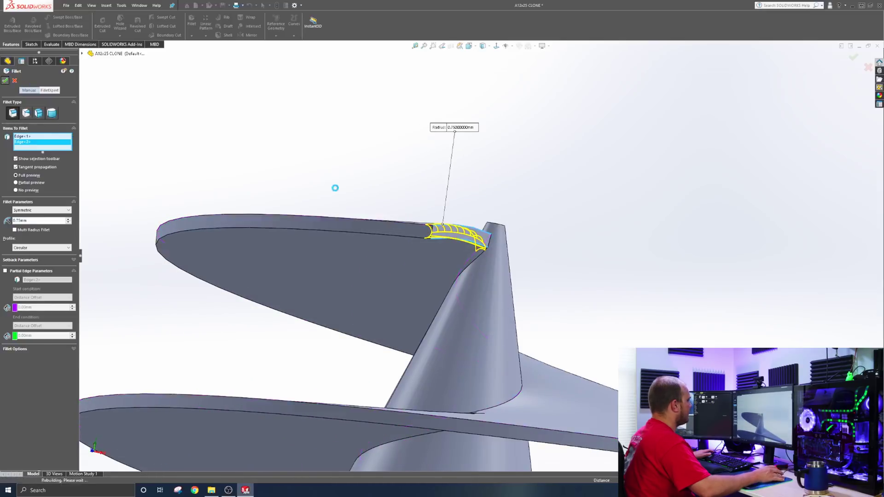
Preview a 2 mm fillet along the blade-to-cone root edges
{"action": "left_click_drag", "start_coordinate": [476, 249], "coordinate": [325, 392]}
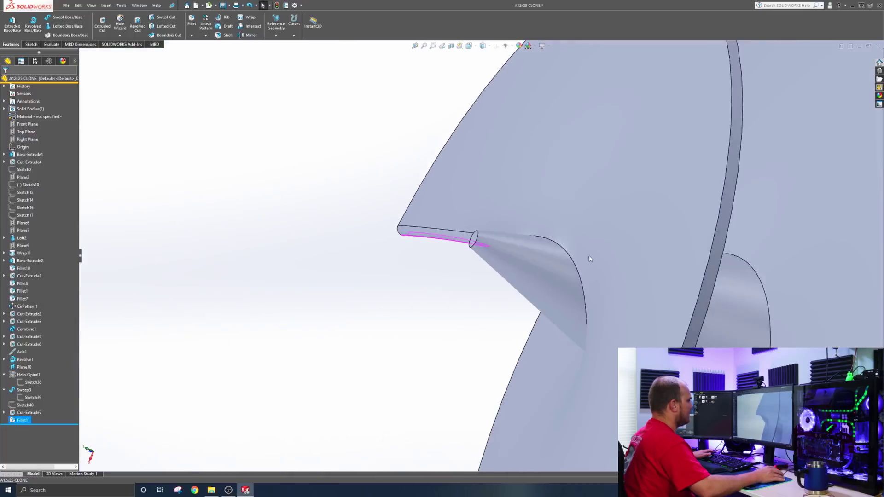
{"action": "left_click", "coordinate": [571, 259]}
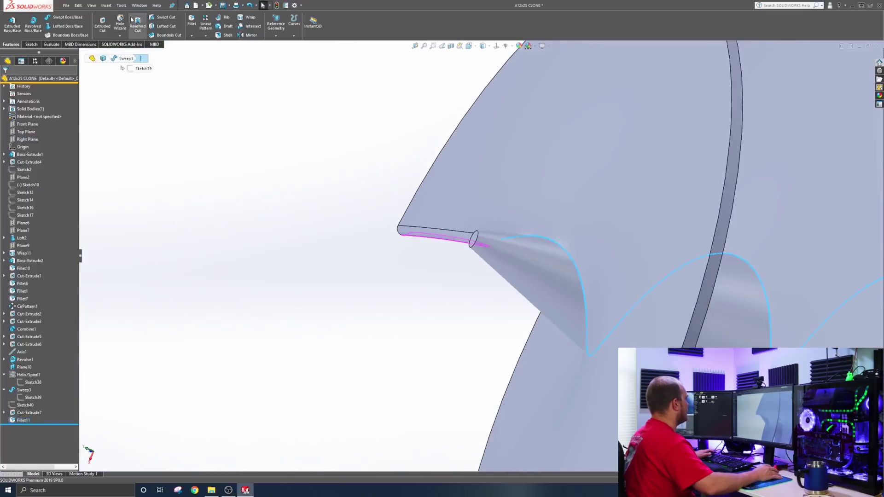
{"action": "left_click", "coordinate": [193, 20]}
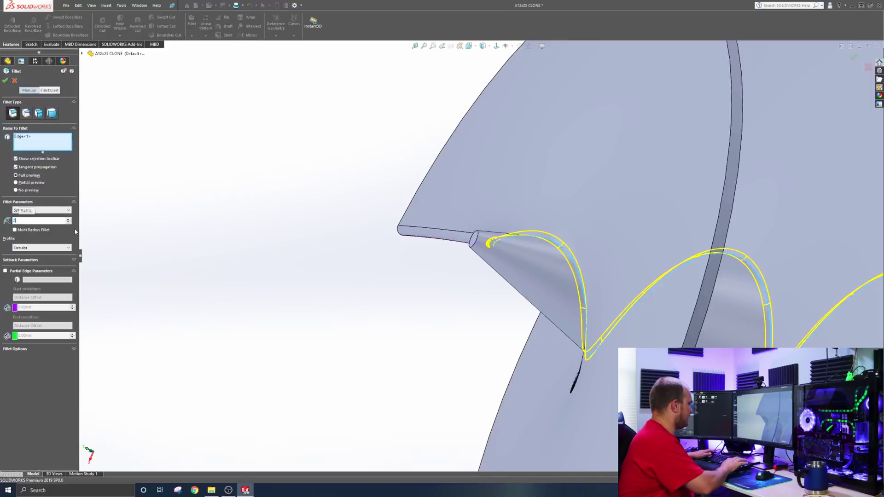
{"action": "key", "text": "Return"}
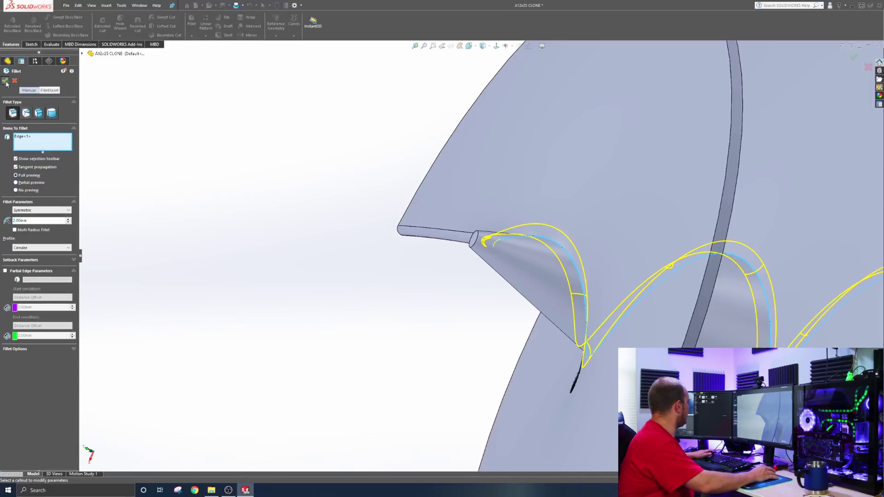